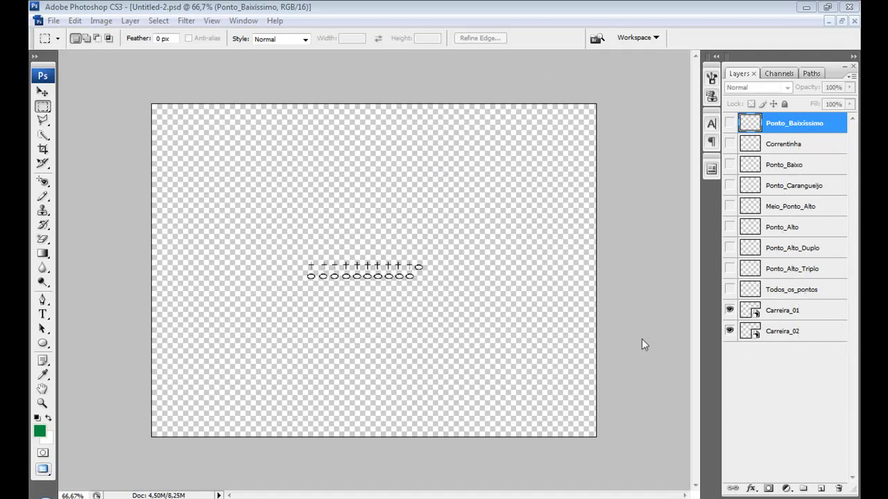
Duplicate Carreira_02 as Carreira_03 and drag it to the bottom of the layer stack
{"action": "left_click", "coordinate": [794, 333]}
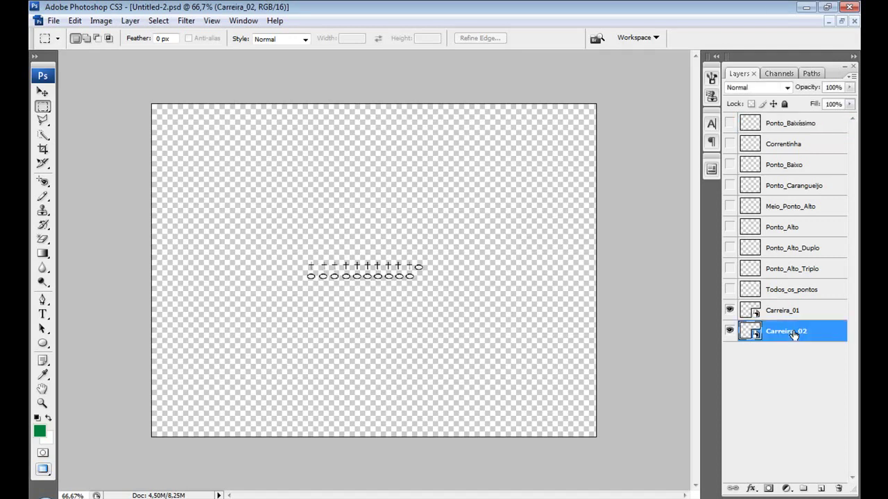
{"action": "right_click", "coordinate": [795, 335]}
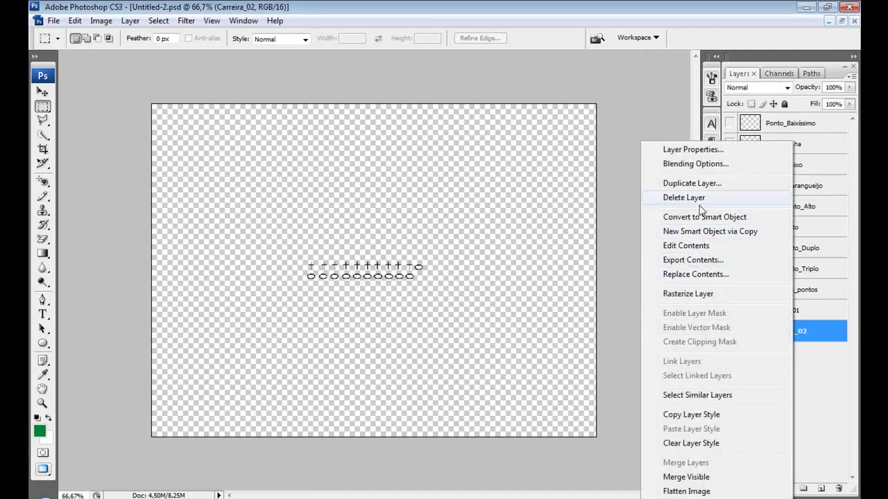
{"action": "left_click", "coordinate": [714, 185]}
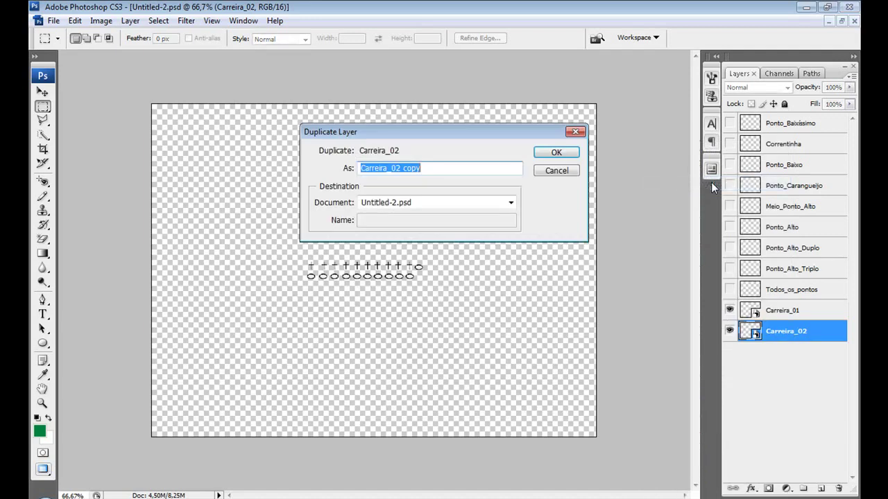
{"action": "left_click", "coordinate": [448, 167]}
{"action": "key", "text": "BackSpace"}
{"action": "key", "text": "BackSpace"}
{"action": "key", "text": "BackSpace"}
{"action": "key", "text": "BackSpace"}
{"action": "key", "text": "BackSpace"}
{"action": "key", "text": "BackSpace"}
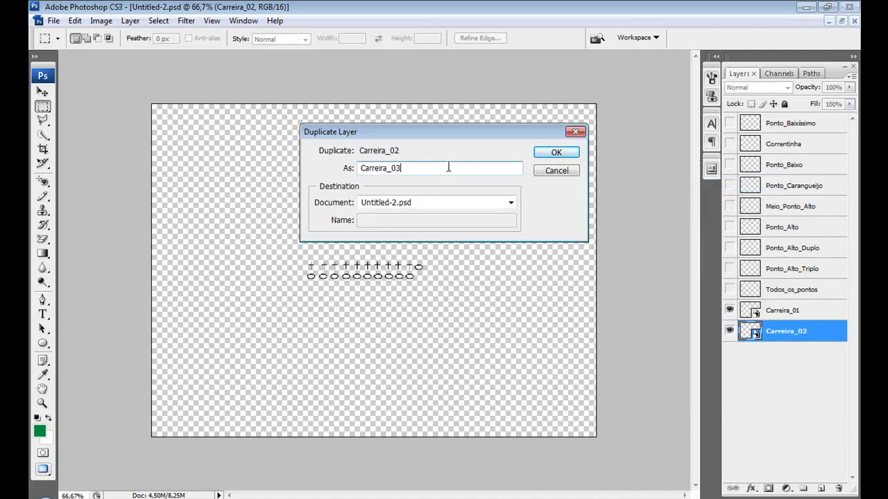
{"action": "key", "text": "Return"}
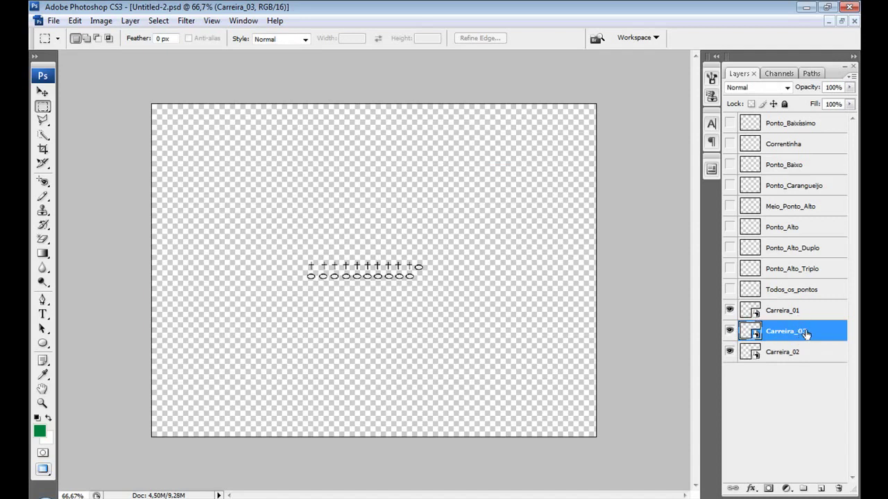
{"action": "left_click_drag", "start_coordinate": [804, 333], "coordinate": [806, 372]}
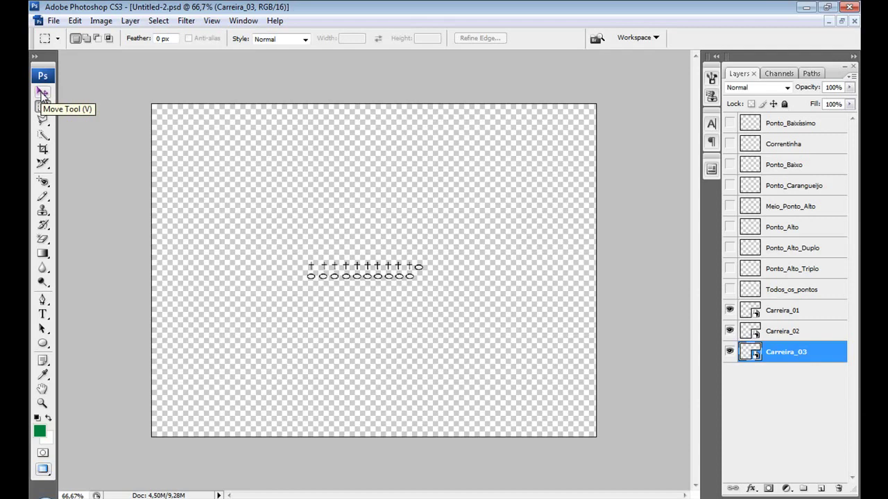
{"action": "left_click", "coordinate": [42, 94]}
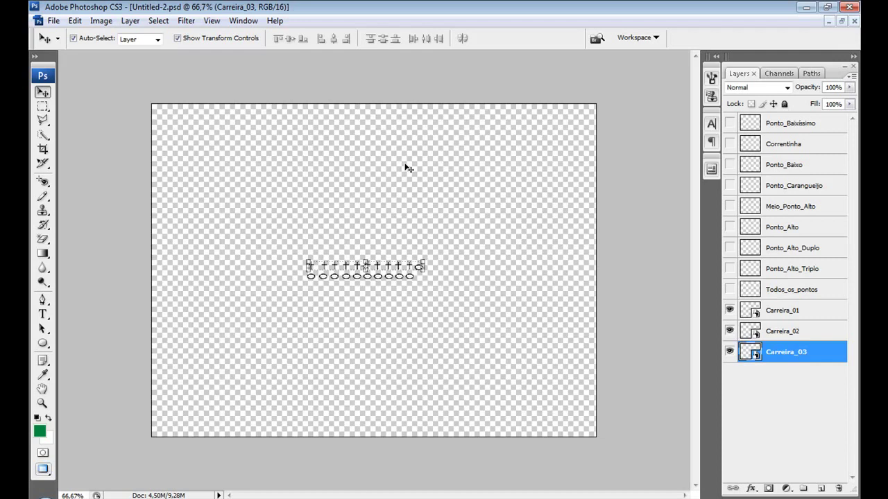
Nudge Carreira_03 upward with the arrow keys to form a third row, then deselect it
{"action": "key", "text": "Up"}
{"action": "key", "text": "Up"}
{"action": "key", "text": "Up"}
{"action": "key", "text": "Up"}
{"action": "key", "text": "Up"}
{"action": "key", "text": "Up"}
{"action": "key", "text": "Up"}
{"action": "key", "text": "Up"}
{"action": "key", "text": "Up"}
{"action": "key", "text": "Up"}
{"action": "key", "text": "Up"}
{"action": "key", "text": "Up"}
{"action": "key", "text": "Up"}
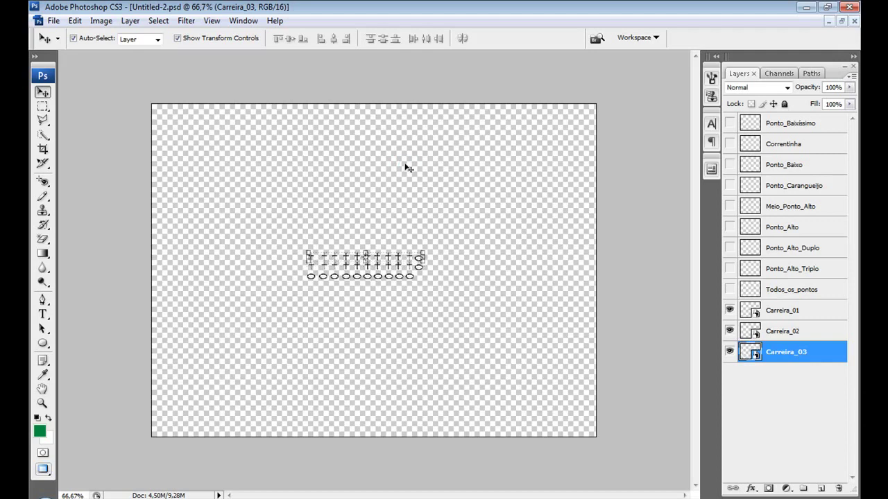
{"action": "key", "text": "Up"}
{"action": "left_click", "coordinate": [405, 164]}
{"action": "left_click", "coordinate": [405, 163]}
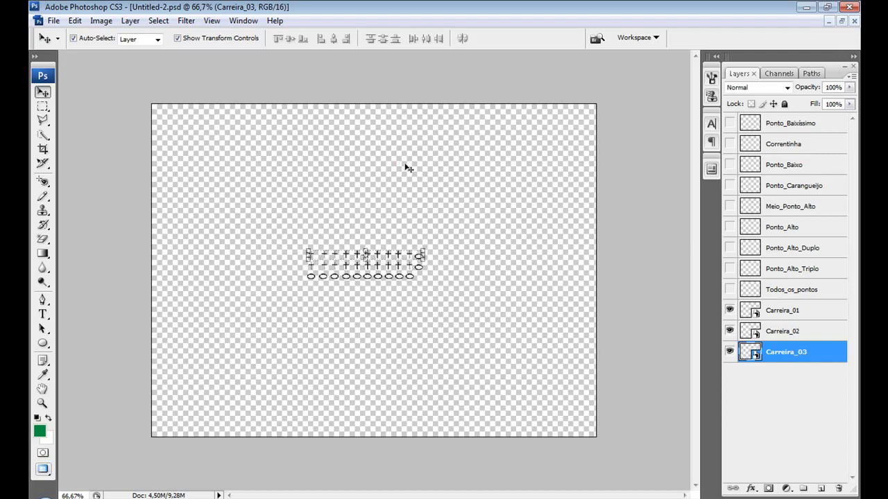
{"action": "left_click", "coordinate": [489, 245]}
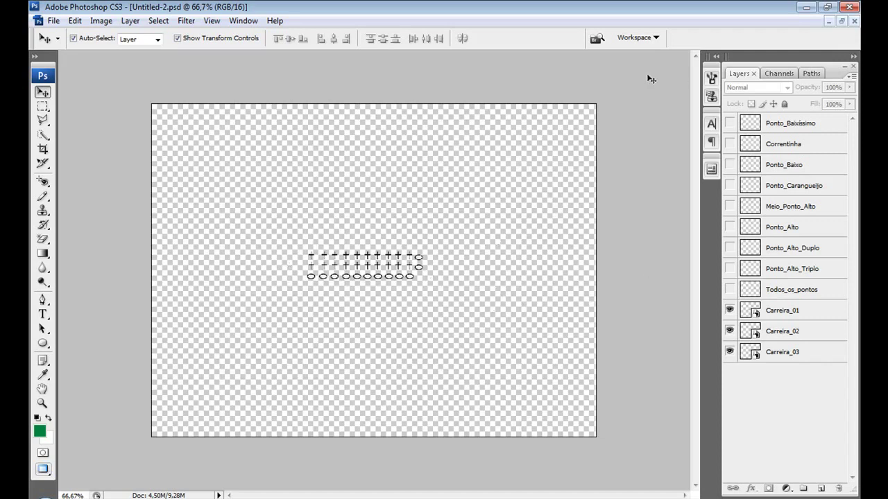
Show Correntinha and duplicate it, moving Correntinha copy to the bottom of the stack
{"action": "left_click", "coordinate": [730, 144]}
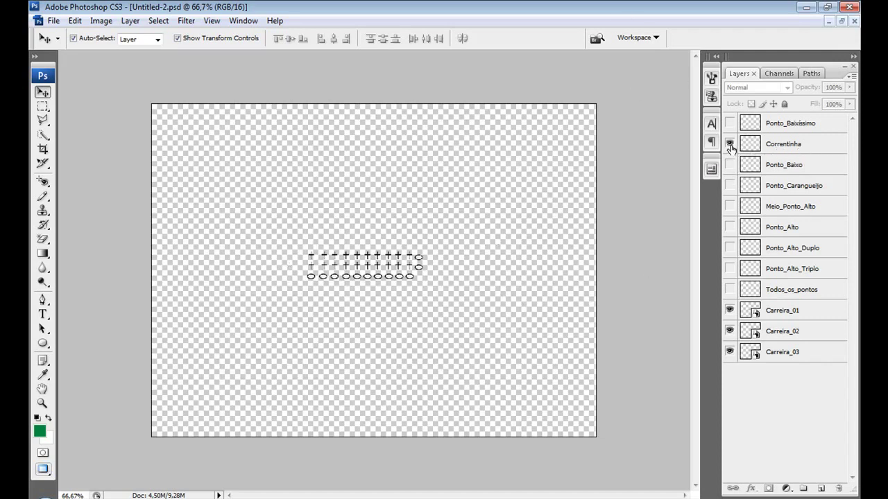
{"action": "left_click", "coordinate": [810, 145]}
{"action": "right_click", "coordinate": [810, 145]}
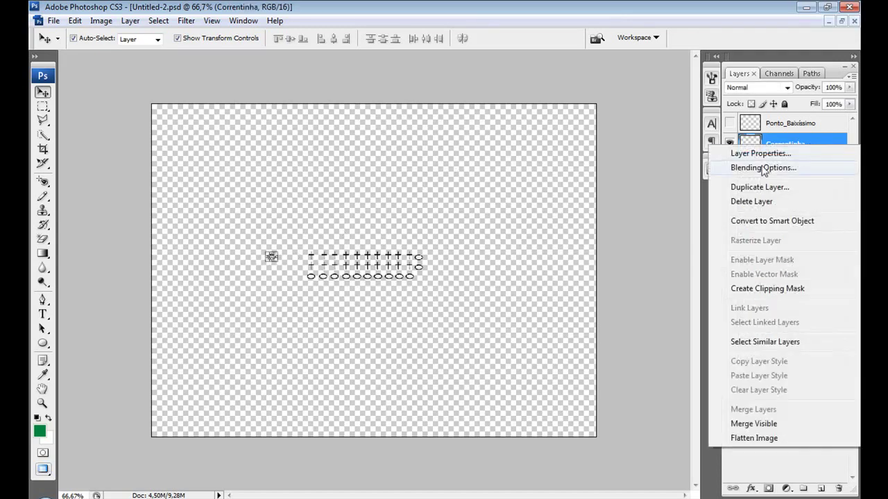
{"action": "left_click", "coordinate": [760, 188]}
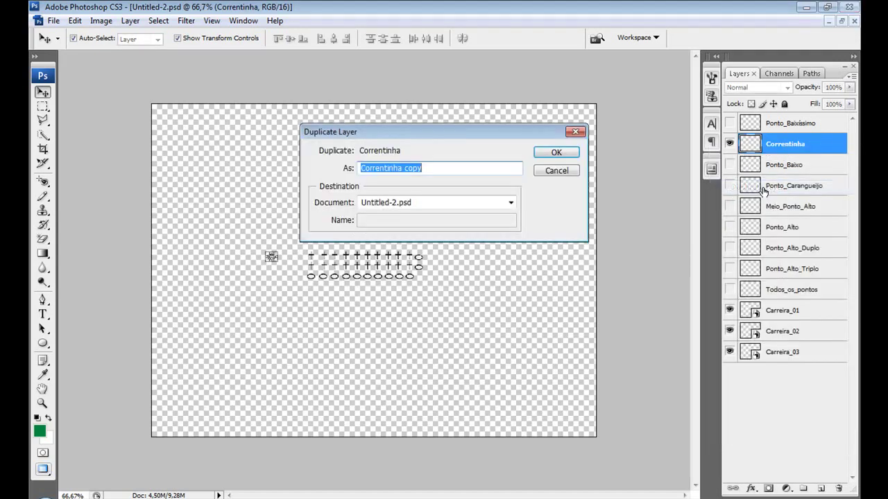
{"action": "left_click", "coordinate": [557, 153]}
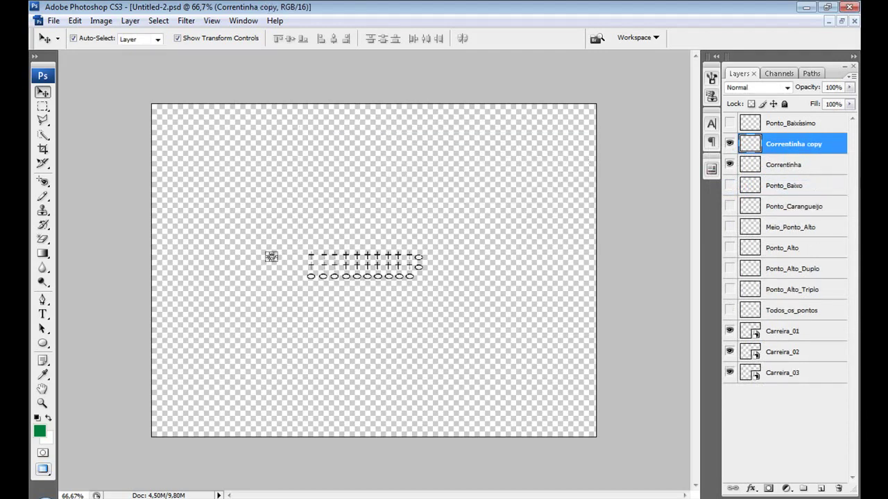
{"action": "left_click_drag", "start_coordinate": [786, 145], "coordinate": [802, 379]}
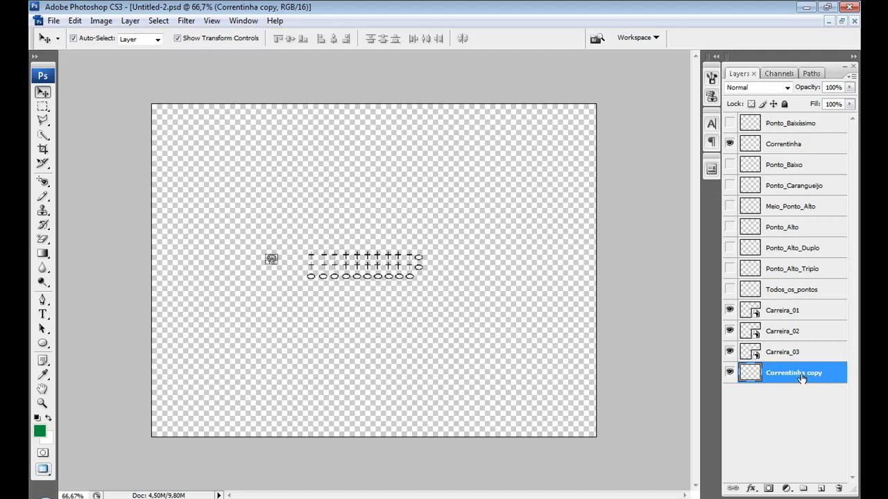
Nudge the copied chain oval right to the top row's left end, then reselect Carreira_03
{"action": "key", "text": "shift+Right"}
{"action": "key", "text": "shift+Right"}
{"action": "key", "text": "shift+Right"}
{"action": "key", "text": "Right"}
{"action": "key", "text": "Right"}
{"action": "key", "text": "Right"}
{"action": "key", "text": "Right"}
{"action": "key", "text": "Right"}
{"action": "key", "text": "Right"}
{"action": "key", "text": "Right"}
{"action": "key", "text": "Right"}
{"action": "key", "text": "Right"}
{"action": "key", "text": "Right"}
{"action": "key", "text": "Right"}
{"action": "key", "text": "Right"}
{"action": "key", "text": "Right"}
{"action": "key", "text": "Right"}
{"action": "key", "text": "Right"}
{"action": "key", "text": "Right"}
{"action": "key", "text": "Right"}
{"action": "key", "text": "Right"}
{"action": "left_click", "coordinate": [520, 221]}
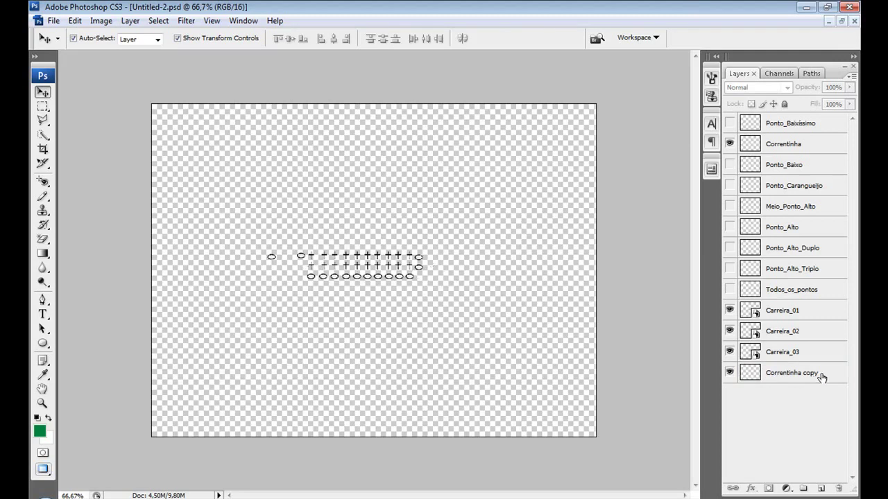
{"action": "left_click", "coordinate": [808, 356]}
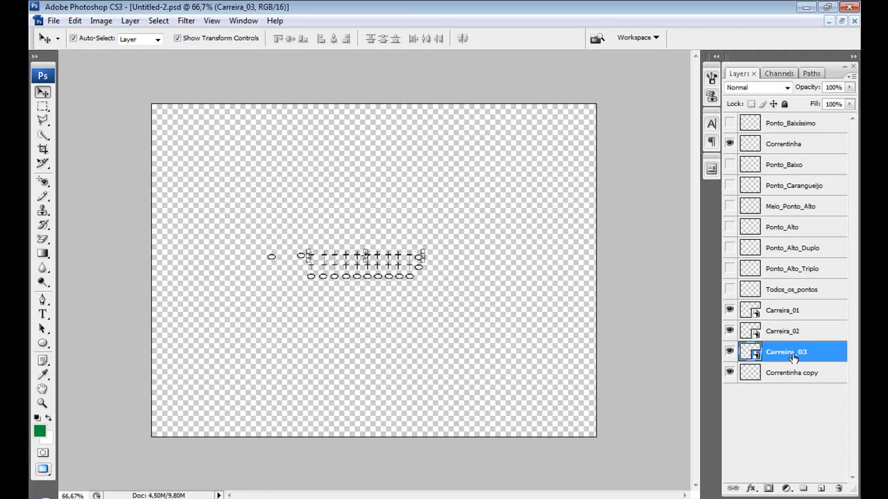
{"action": "left_click", "coordinate": [49, 243]}
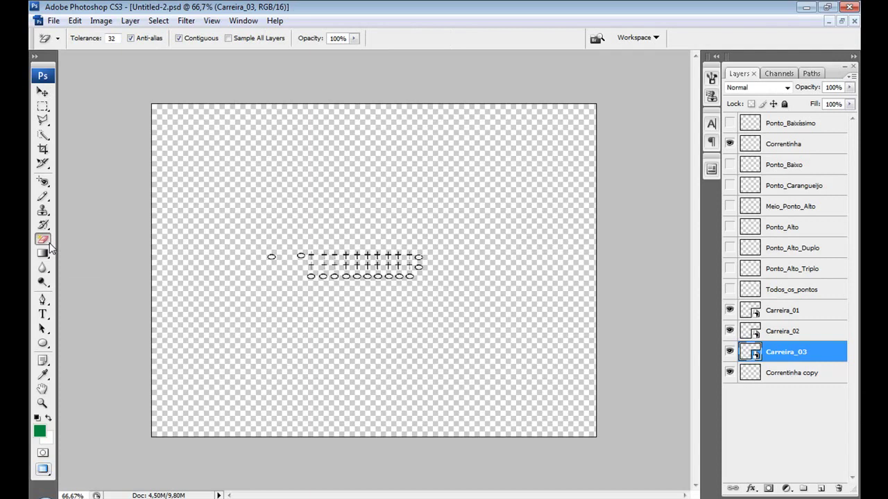
Pick the plain Eraser Tool, accept rasterizing Carreira_03, and reduce the eraser brush size
{"action": "right_click", "coordinate": [42, 239]}
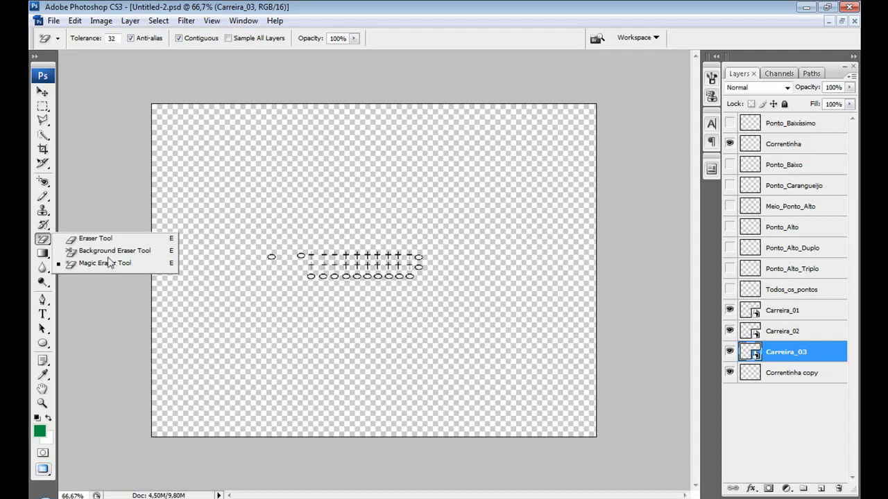
{"action": "left_click", "coordinate": [104, 239]}
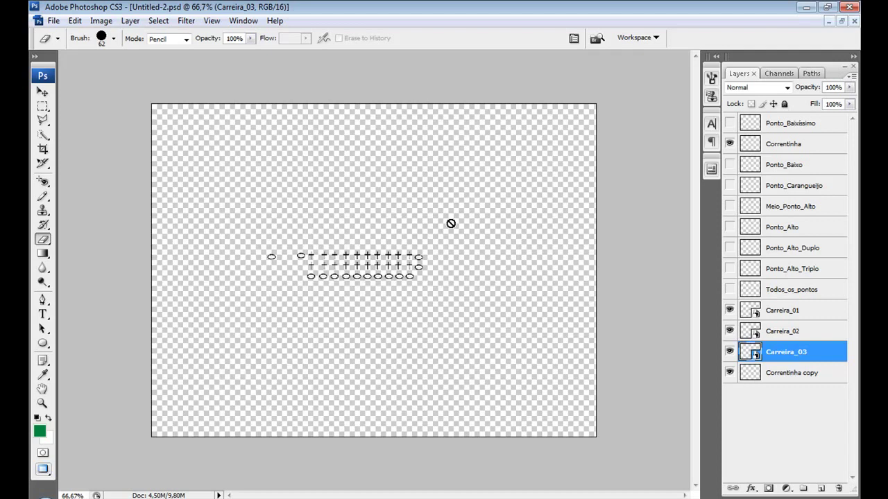
{"action": "left_click", "coordinate": [451, 223]}
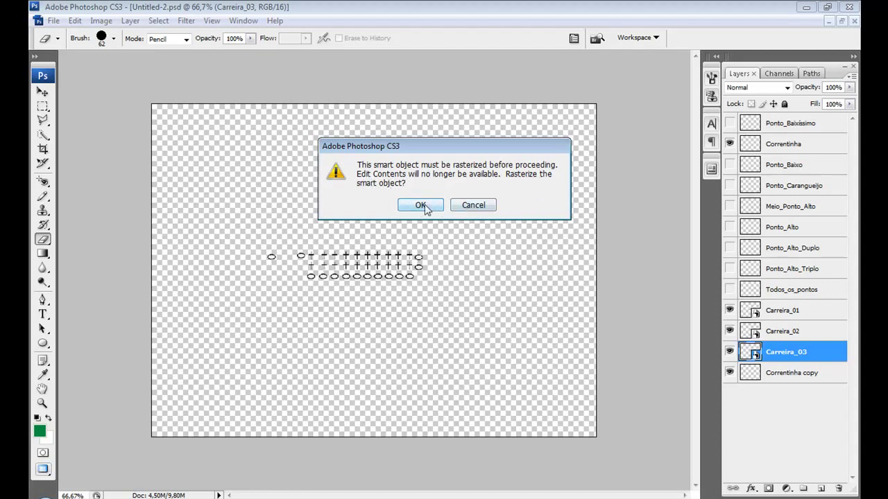
{"action": "left_click", "coordinate": [422, 206]}
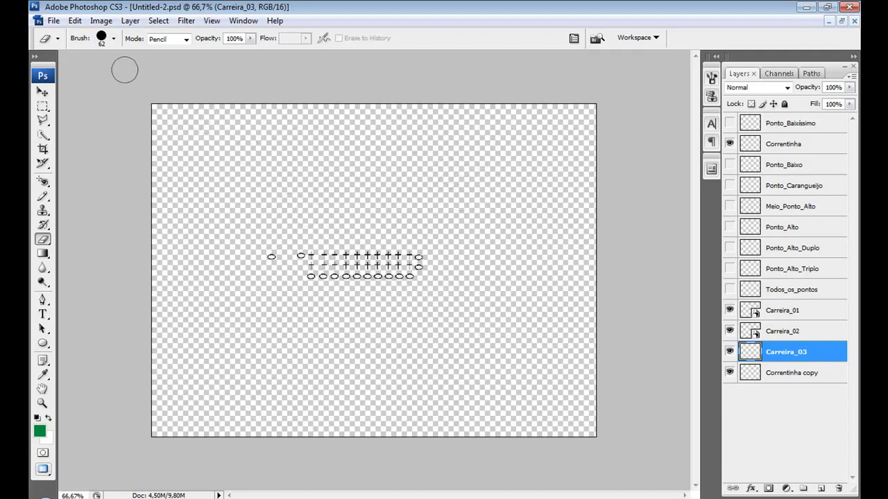
{"action": "left_click", "coordinate": [114, 39]}
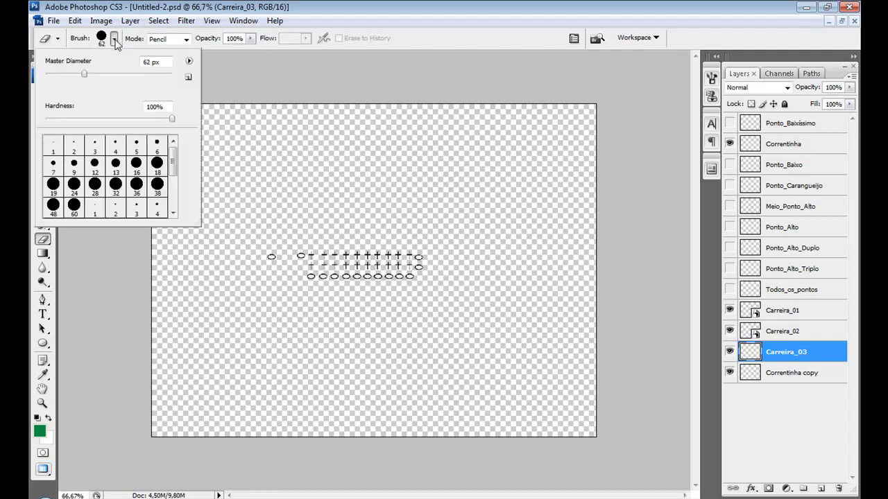
{"action": "left_click_drag", "start_coordinate": [84, 73], "coordinate": [60, 74]}
{"action": "left_click", "coordinate": [425, 166]}
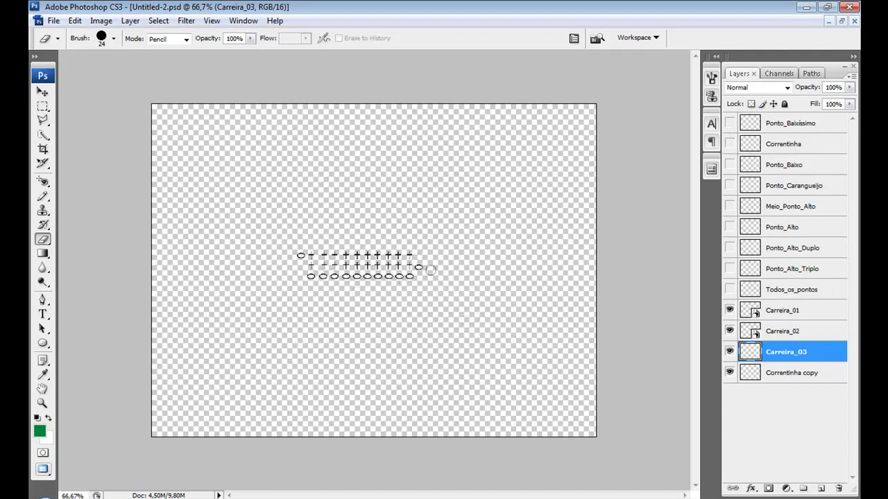
Convert Carreira_03 and Correntinha copy into one smart object, then show and select Ponto_Alto
{"action": "left_click", "coordinate": [810, 378], "text": "shift"}
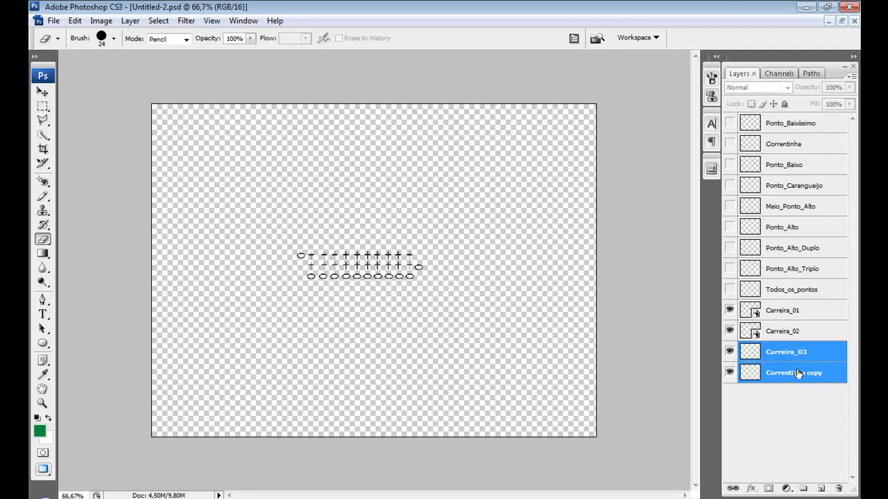
{"action": "right_click", "coordinate": [797, 373]}
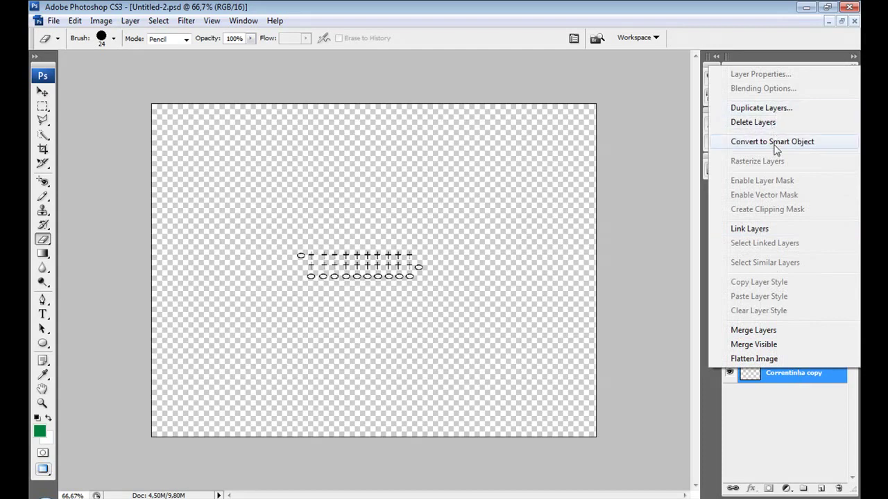
{"action": "left_click", "coordinate": [772, 142]}
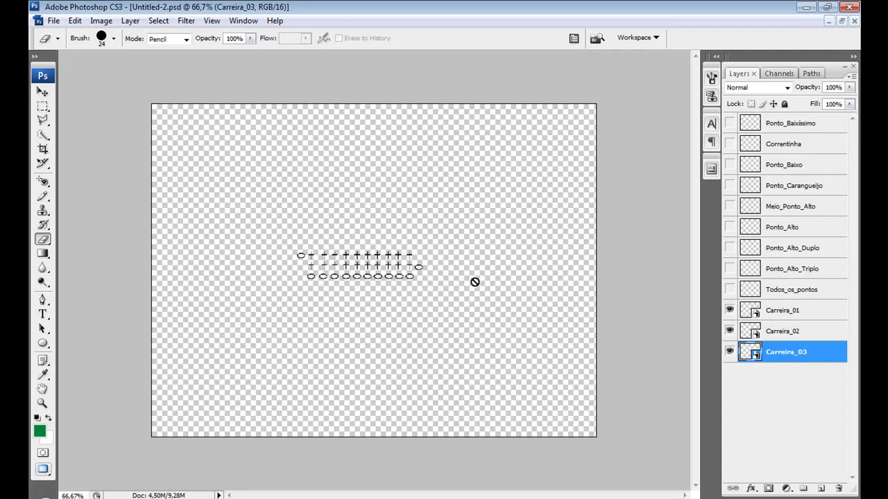
{"action": "type", "text": "Carreira_03"}
{"action": "left_click", "coordinate": [729, 227]}
{"action": "left_click", "coordinate": [792, 231]}
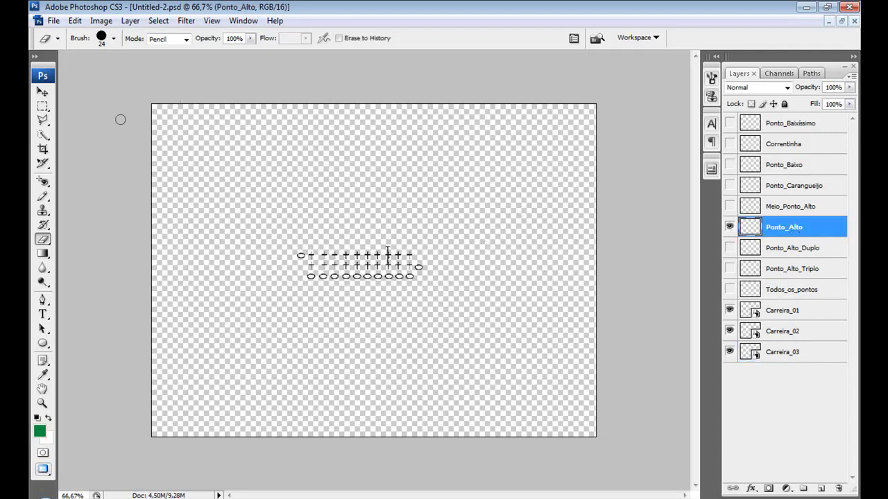
Nudge the Ponto_Alto symbol upward and duplicate it as Ponto_Alto_01
{"action": "left_click", "coordinate": [42, 92]}
{"action": "key", "text": "shift+Up"}
{"action": "key", "text": "shift+Up"}
{"action": "key", "text": "shift+Up"}
{"action": "key", "text": "shift+Up"}
{"action": "key", "text": "shift+Up"}
{"action": "key", "text": "shift+Up"}
{"action": "key", "text": "shift+Up"}
{"action": "key", "text": "shift+Up"}
{"action": "key", "text": "shift+Up"}
{"action": "key", "text": "shift+Up"}
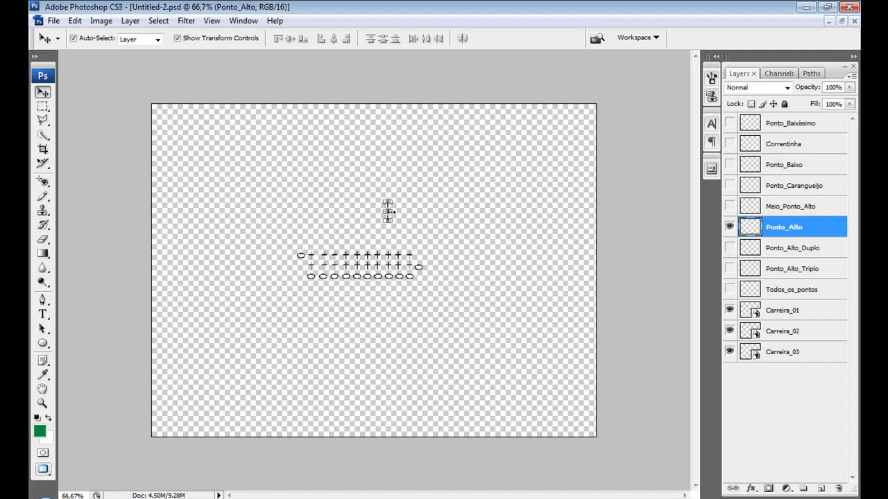
{"action": "right_click", "coordinate": [796, 229]}
{"action": "left_click", "coordinate": [714, 242]}
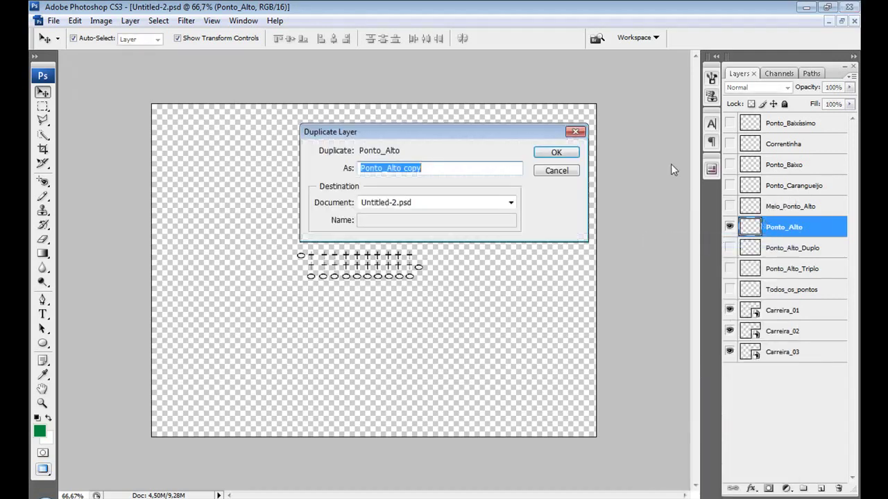
{"action": "left_click", "coordinate": [457, 167]}
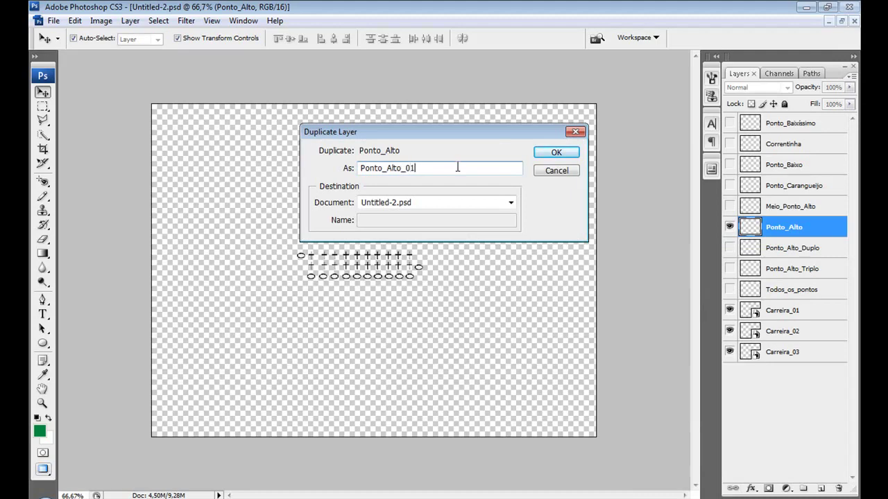
{"action": "key", "text": "Return"}
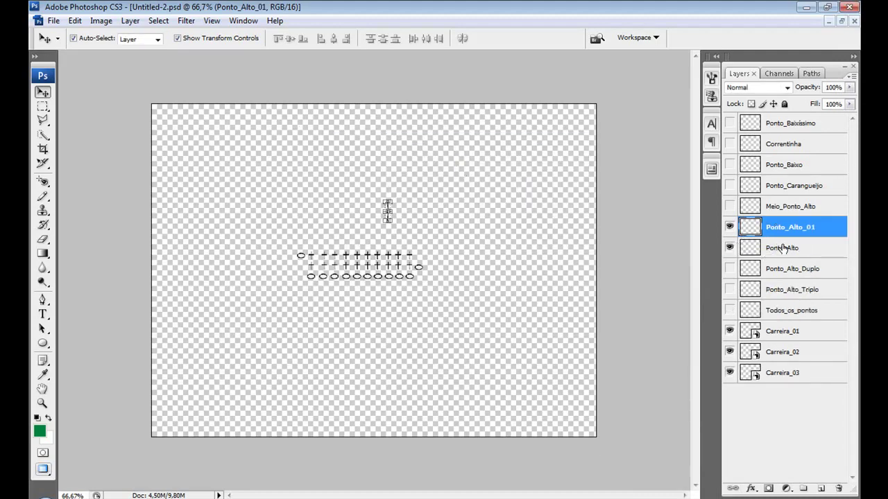
Duplicate Ponto_Alto and Ponto_Alto_01 together, then duplicate all four resulting layers again
{"action": "left_click", "coordinate": [783, 248], "text": "shift"}
{"action": "right_click", "coordinate": [783, 248]}
{"action": "left_click", "coordinate": [694, 241]}
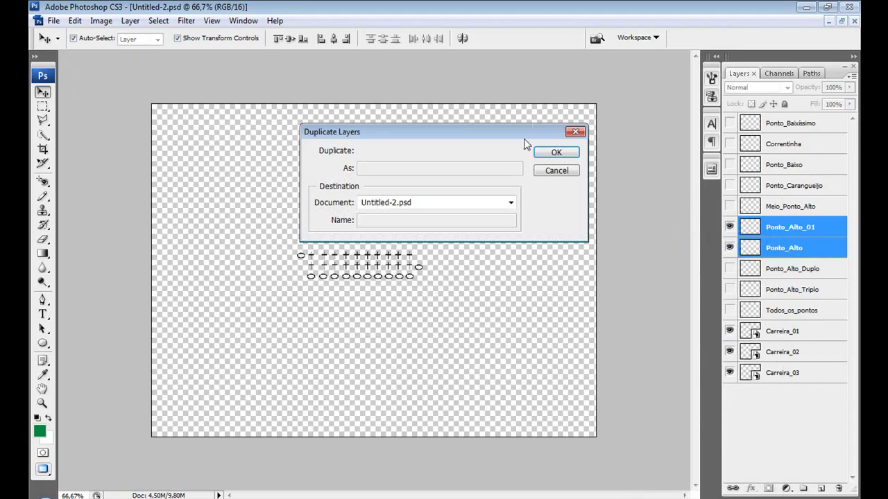
{"action": "left_click", "coordinate": [556, 152]}
{"action": "left_click", "coordinate": [808, 274]}
{"action": "left_click", "coordinate": [811, 294], "text": "shift"}
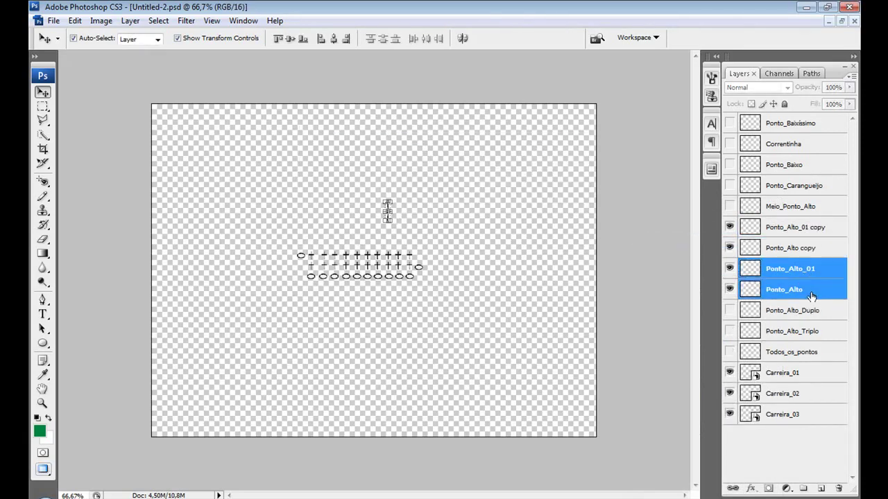
{"action": "left_click", "coordinate": [804, 229], "text": "shift"}
{"action": "right_click", "coordinate": [809, 260]}
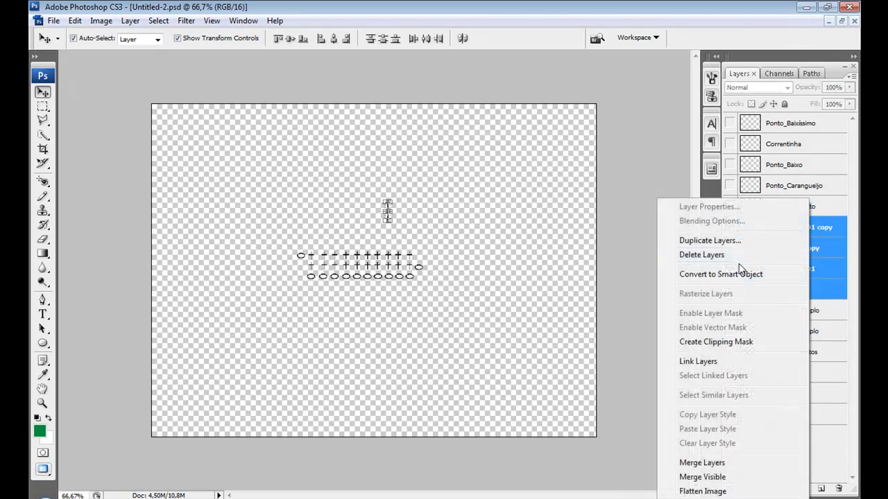
{"action": "left_click", "coordinate": [710, 240]}
{"action": "left_click", "coordinate": [545, 154]}
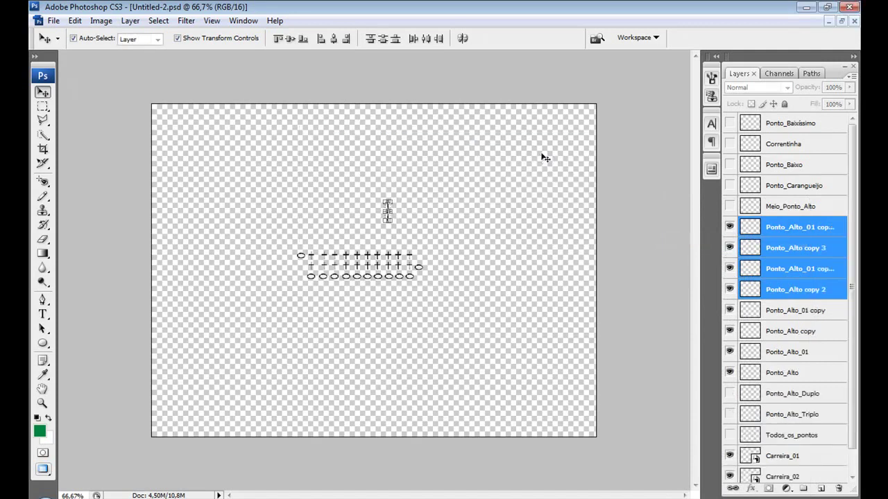
Hide the original Ponto_Alto layer and begin renaming a Ponto_Alto copy
{"action": "left_click", "coordinate": [791, 373]}
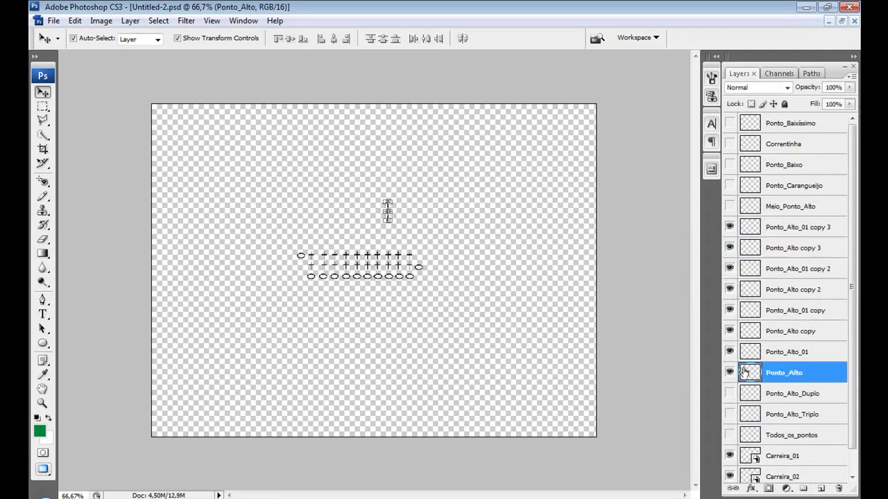
{"action": "left_click", "coordinate": [730, 372]}
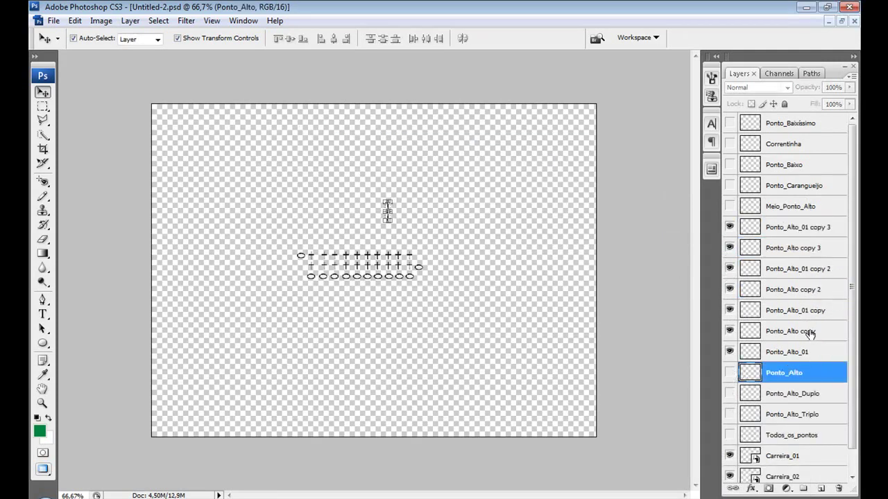
{"action": "double_click", "coordinate": [810, 332]}
{"action": "left_click", "coordinate": [814, 335]}
Rename the first three copies Ponto_Alto_02, Ponto_Alto_03 and Ponto_Alto_04
{"action": "key", "text": "BackSpace"}
{"action": "key", "text": "BackSpace"}
{"action": "key", "text": "BackSpace"}
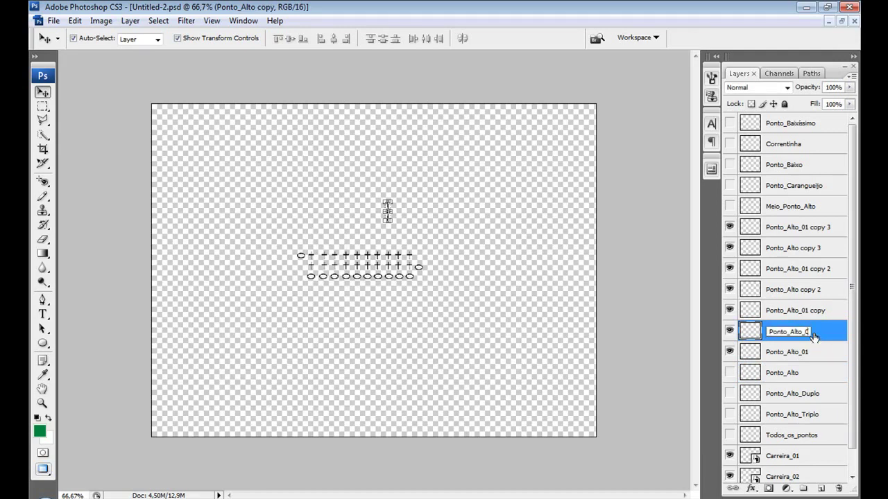
{"action": "type", "text": "2"}
{"action": "key", "text": "Return"}
{"action": "double_click", "coordinate": [801, 311]}
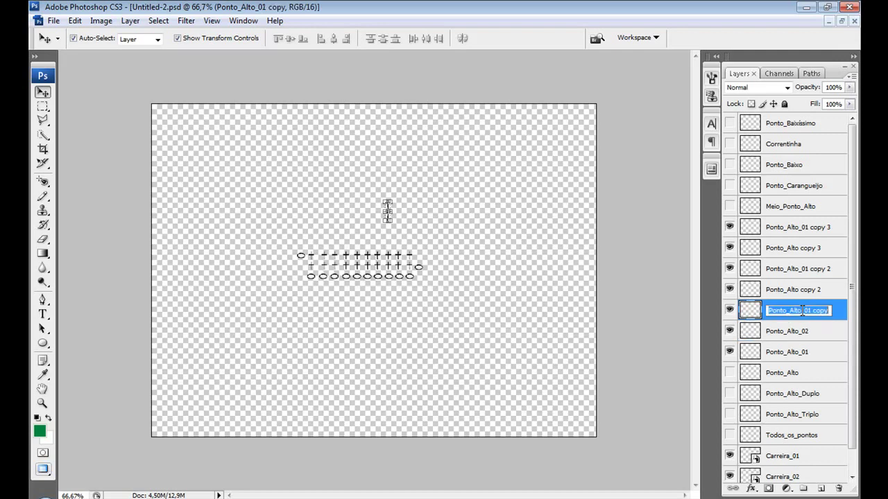
{"action": "left_click", "coordinate": [803, 311]}
{"action": "key", "text": "BackSpace"}
{"action": "key", "text": "BackSpace"}
{"action": "key", "text": "BackSpace"}
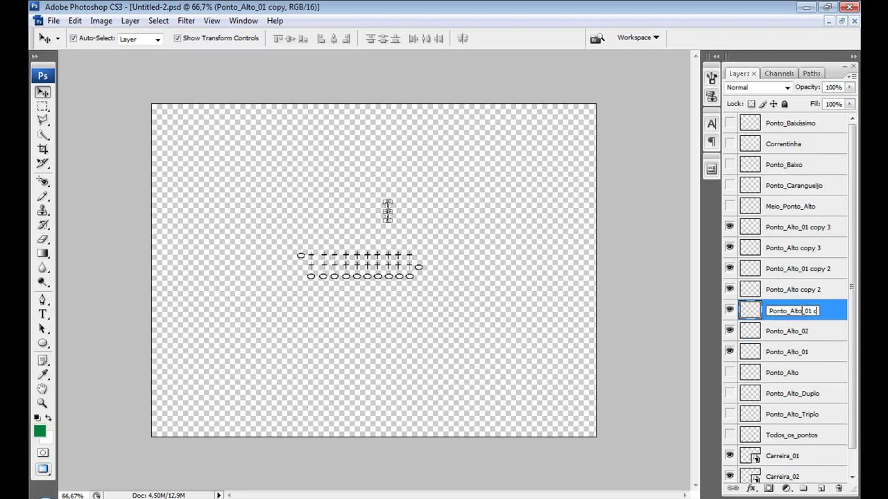
{"action": "type", "text": "3"}
{"action": "key", "text": "Return"}
{"action": "double_click", "coordinate": [791, 290]}
{"action": "left_click", "coordinate": [789, 291]}
{"action": "key", "text": "BackSpace"}
{"action": "key", "text": "BackSpace"}
{"action": "key", "text": "BackSpace"}
{"action": "key", "text": "BackSpace"}
{"action": "type", "text": "_04"}
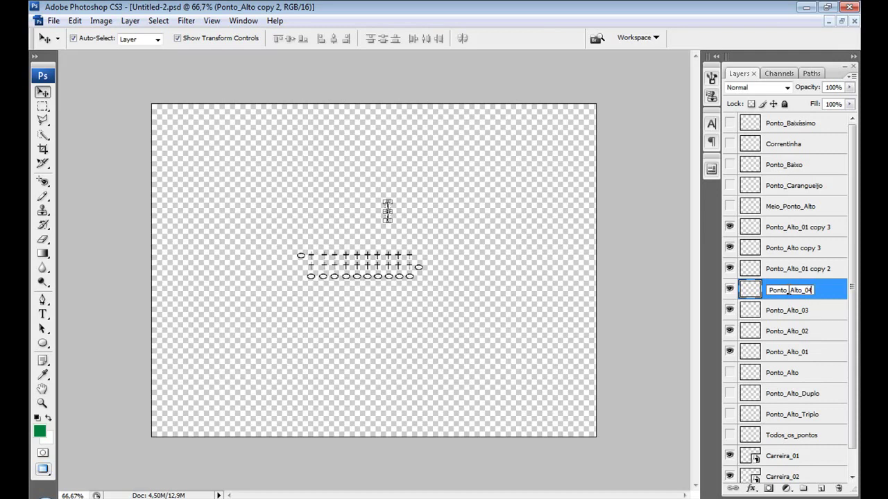
{"action": "key", "text": "Return"}
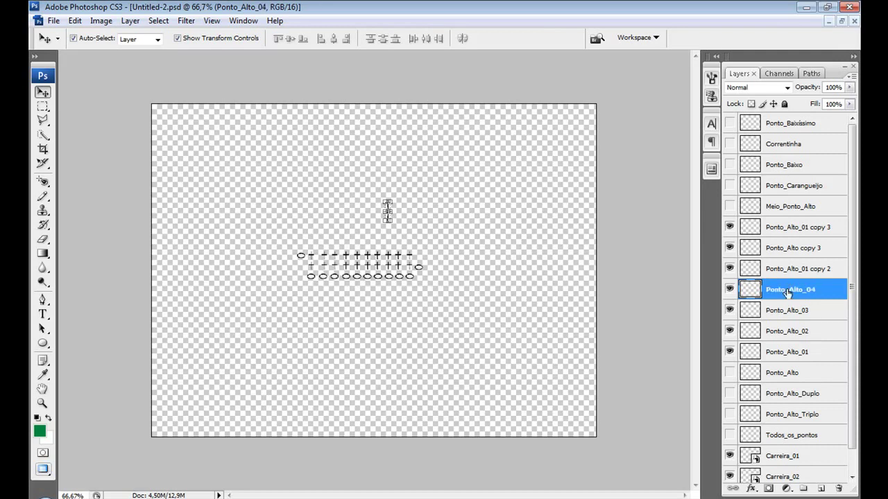
Rename the remaining copies Ponto_Alto_05, Ponto_Alto_06 and Ponto_Alto_07
{"action": "double_click", "coordinate": [789, 269]}
{"action": "key", "text": "End"}
{"action": "key", "text": "BackSpace"}
{"action": "key", "text": "BackSpace"}
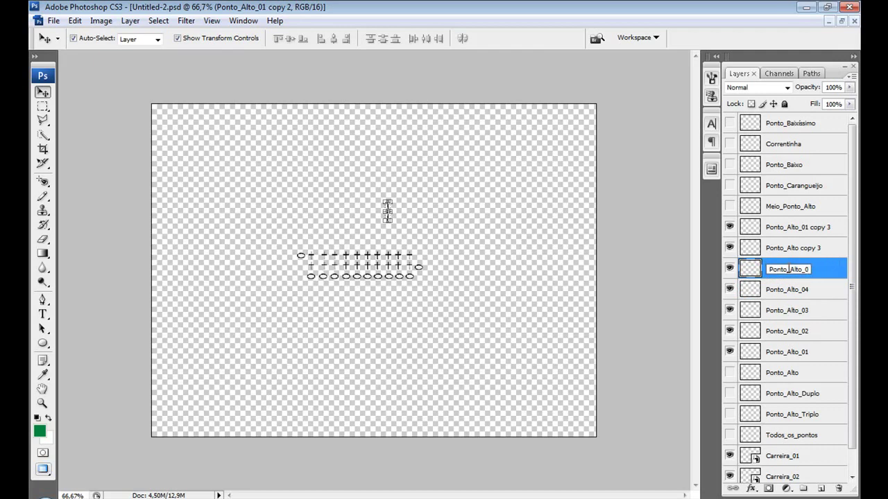
{"action": "type", "text": "5"}
{"action": "key", "text": "Return"}
{"action": "double_click", "coordinate": [792, 247]}
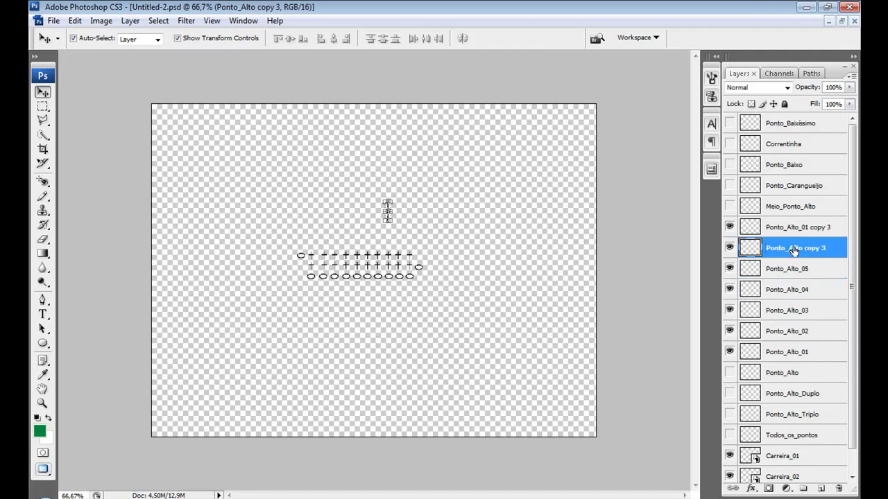
{"action": "key", "text": "End"}
{"action": "key", "text": "BackSpace"}
{"action": "key", "text": "BackSpace"}
{"action": "key", "text": "BackSpace"}
{"action": "key", "text": "BackSpace"}
{"action": "key", "text": "BackSpace"}
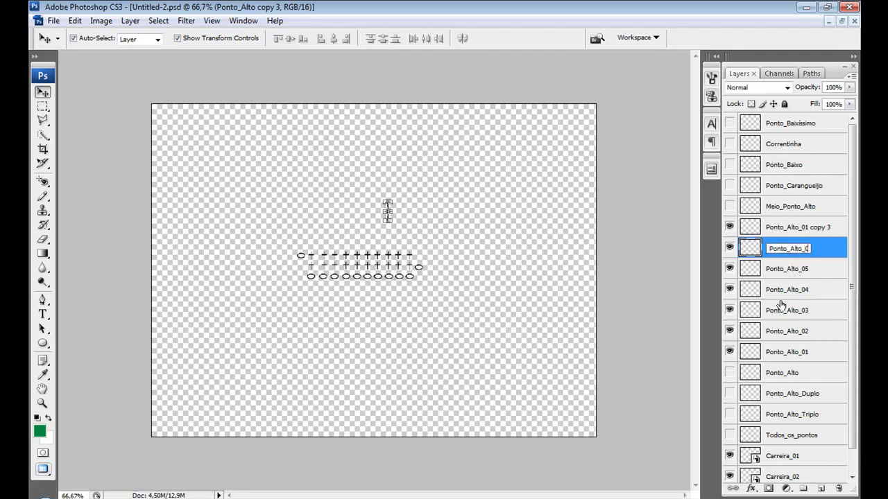
{"action": "key", "text": "Return"}
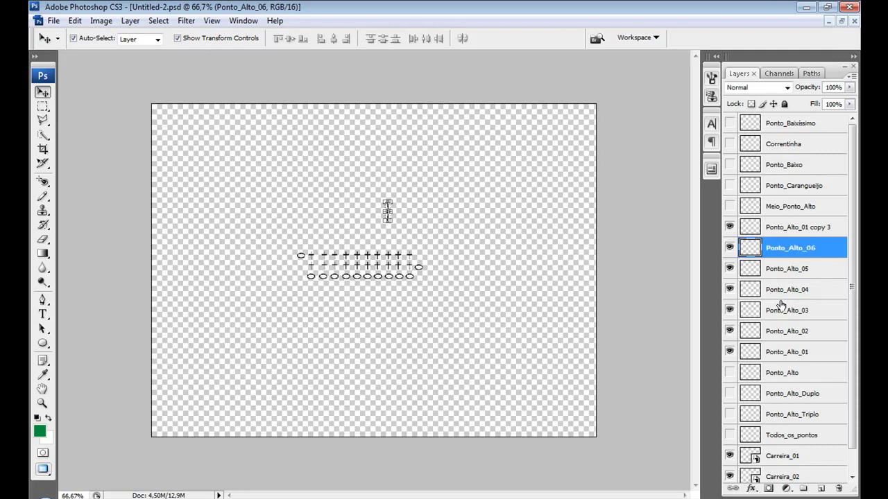
{"action": "double_click", "coordinate": [798, 229]}
{"action": "key", "text": "Right"}
{"action": "key", "text": "BackSpace"}
{"action": "key", "text": "BackSpace"}
{"action": "key", "text": "BackSpace"}
{"action": "key", "text": "BackSpace"}
{"action": "key", "text": "BackSpace"}
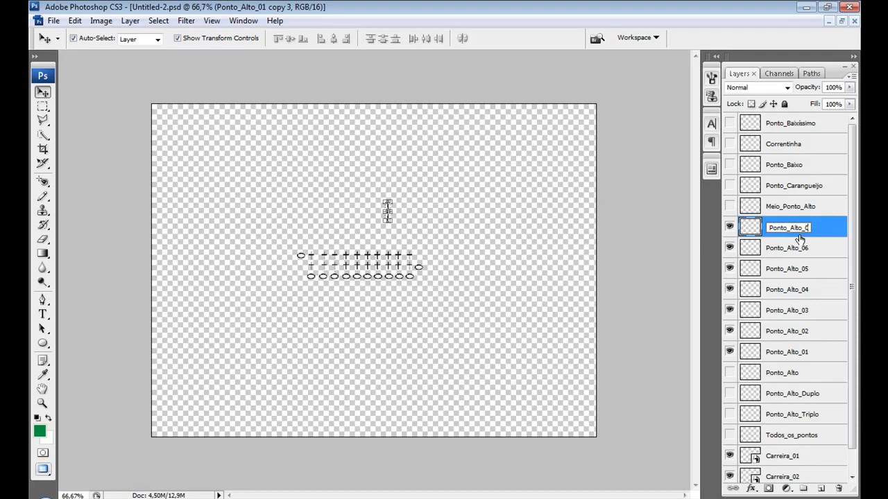
{"action": "type", "text": "7"}
{"action": "key", "text": "Return"}
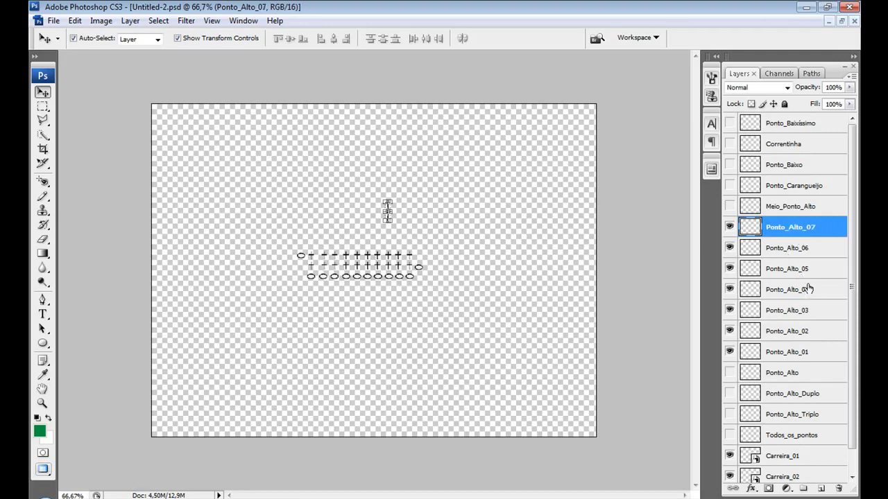
Select Ponto_Alto_05 through Ponto_Alto_07 together and open their layer options menu
{"action": "left_click", "coordinate": [805, 271]}
{"action": "left_click", "coordinate": [800, 251], "text": "ctrl"}
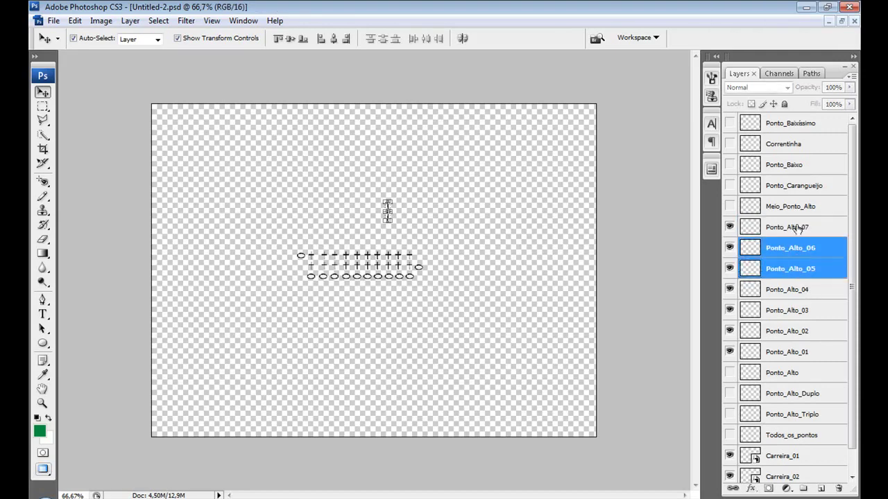
{"action": "left_click", "coordinate": [798, 229], "text": "ctrl"}
{"action": "right_click", "coordinate": [797, 248]}
Duplicate Ponto_Alto_05 through 07 and rename the copies Ponto_Alto_08, Ponto_Alto_09 and Ponto_Alto_10
{"action": "left_click", "coordinate": [697, 240]}
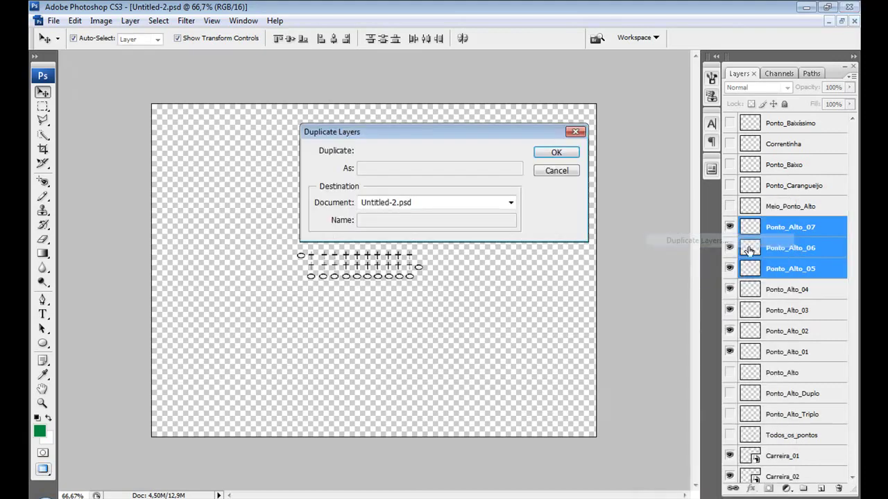
{"action": "left_click", "coordinate": [555, 153]}
{"action": "double_click", "coordinate": [804, 270]}
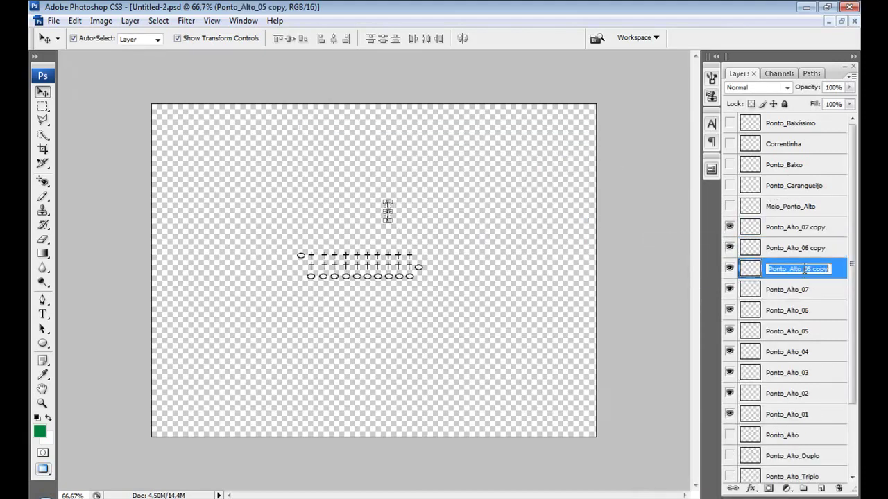
{"action": "left_click", "coordinate": [805, 270]}
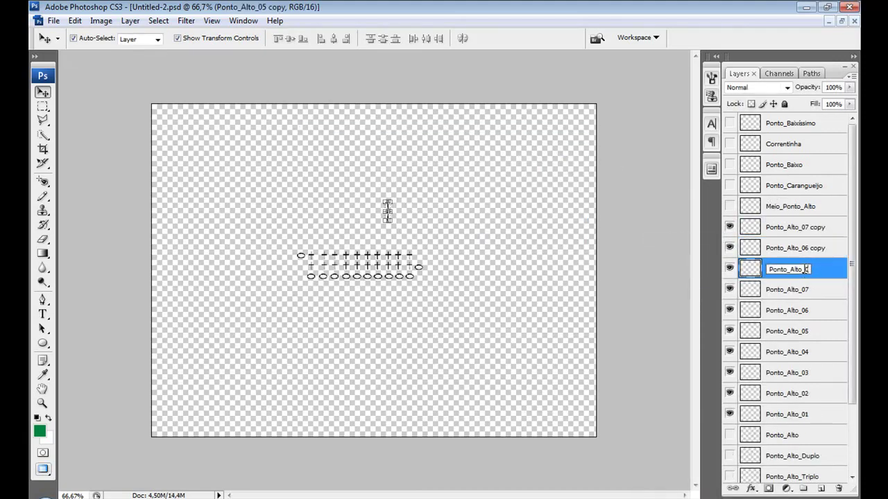
{"action": "type", "text": "08"}
{"action": "key", "text": "Return"}
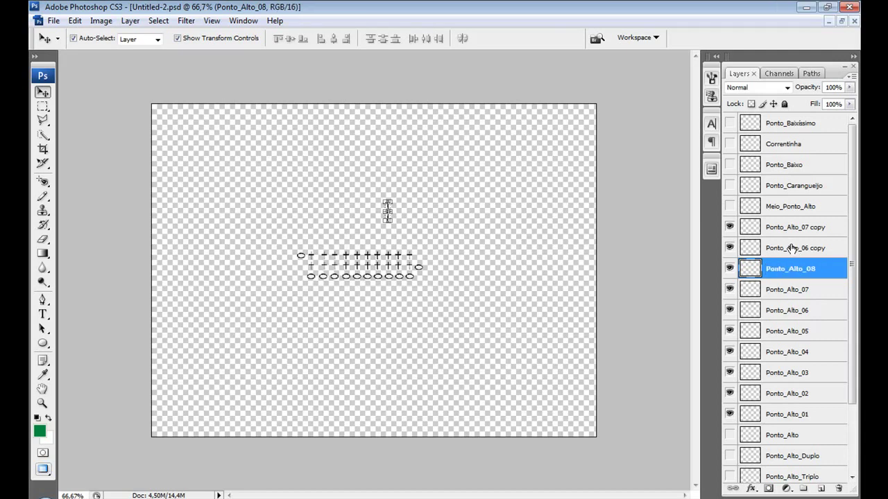
{"action": "double_click", "coordinate": [792, 247]}
{"action": "key", "text": "BackSpace"}
{"action": "key", "text": "BackSpace"}
{"action": "key", "text": "BackSpace"}
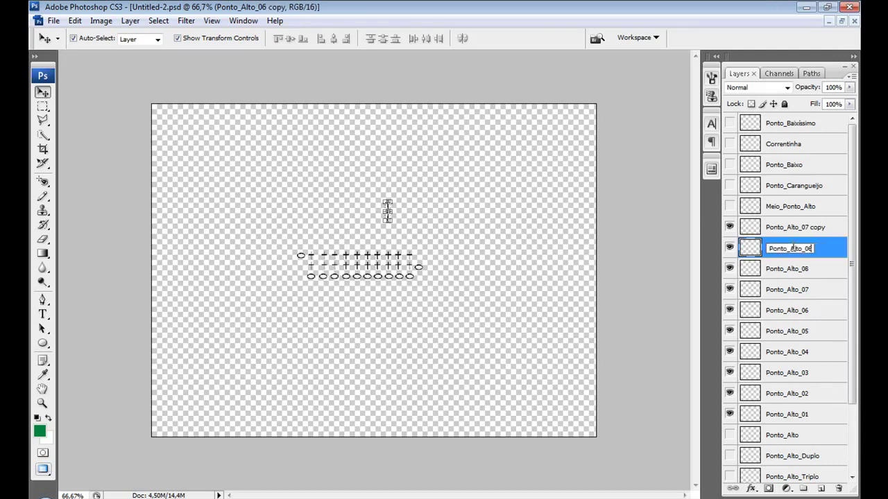
{"action": "type", "text": "9"}
{"action": "key", "text": "Return"}
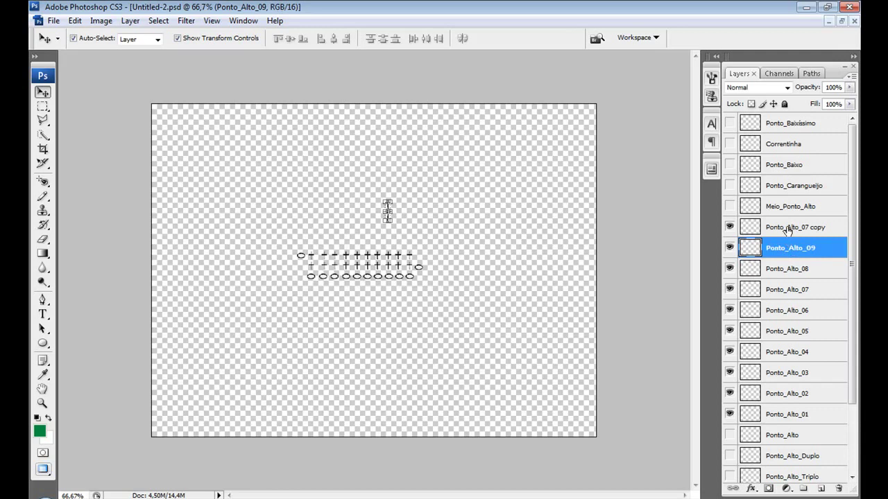
{"action": "double_click", "coordinate": [788, 227]}
{"action": "key", "text": "BackSpace"}
{"action": "key", "text": "BackSpace"}
{"action": "key", "text": "BackSpace"}
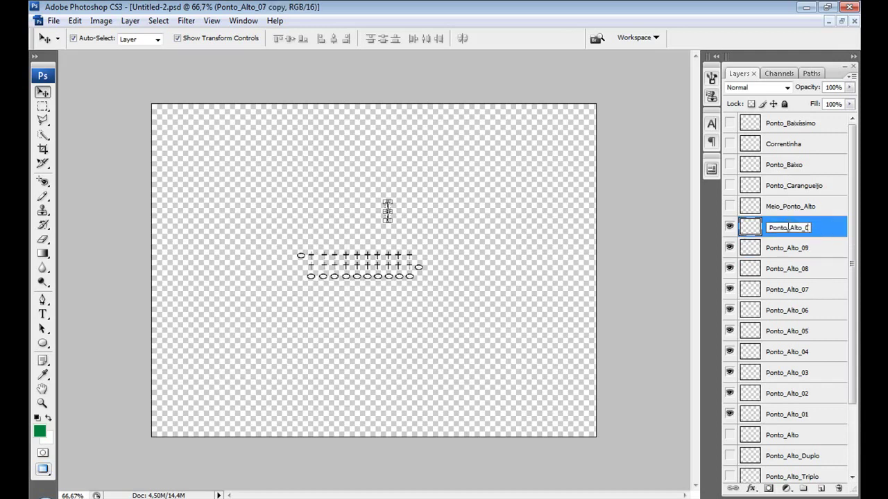
{"action": "key", "text": "Return"}
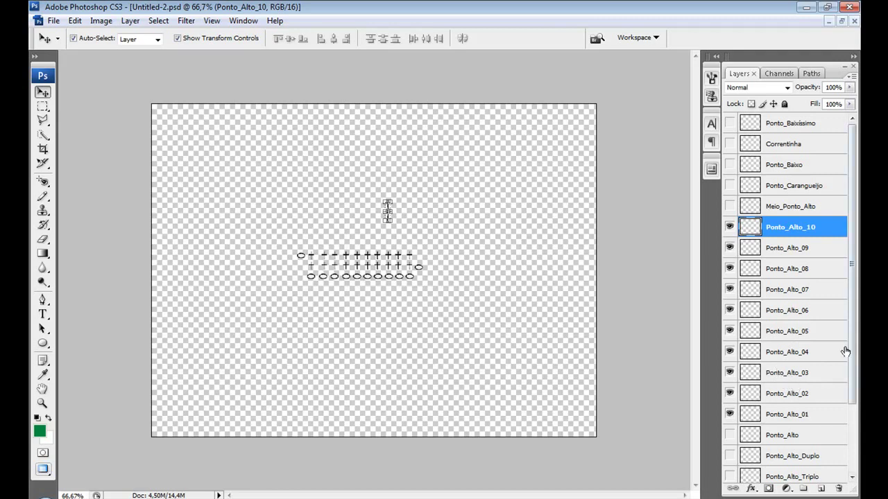
{"action": "left_click", "coordinate": [813, 414]}
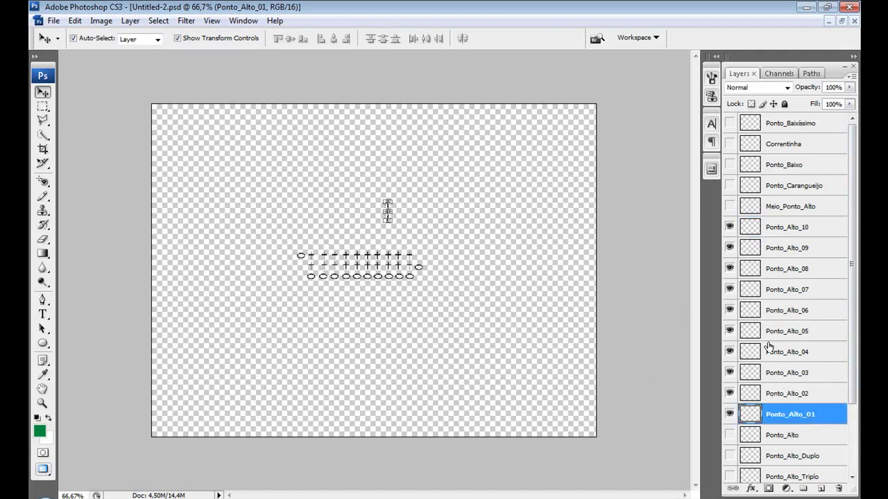
Nudge the Ponto_Alto_01 stitch down and left to start the new row's left end
{"action": "left_click_drag", "start_coordinate": [854, 328], "coordinate": [858, 414]}
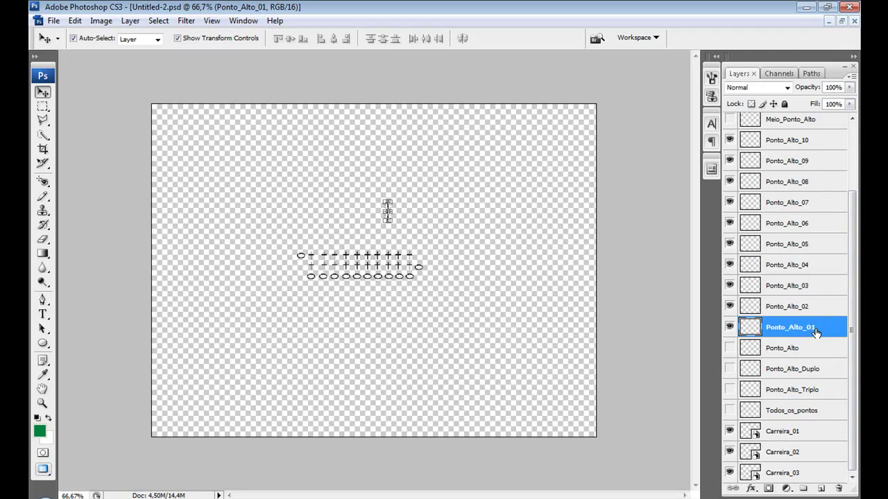
{"action": "key", "text": "Down"}
{"action": "key", "text": "Down"}
{"action": "key", "text": "Down"}
{"action": "key", "text": "Left"}
{"action": "key", "text": "Left"}
{"action": "key", "text": "Left"}
{"action": "key", "text": "Left"}
{"action": "key", "text": "Left"}
{"action": "key", "text": "Left"}
{"action": "key", "text": "Left"}
{"action": "key", "text": "Left"}
{"action": "key", "text": "Left"}
{"action": "key", "text": "Left"}
{"action": "key", "text": "Left"}
{"action": "key", "text": "Left"}
{"action": "key", "text": "Left"}
{"action": "key", "text": "Left"}
{"action": "key", "text": "Left"}
{"action": "key", "text": "Left"}
{"action": "key", "text": "Left"}
{"action": "key", "text": "Left"}
{"action": "key", "text": "Left"}
{"action": "key", "text": "Left"}
{"action": "key", "text": "Left"}
{"action": "key", "text": "Left"}
{"action": "key", "text": "Left"}
{"action": "key", "text": "Left"}
{"action": "key", "text": "Left"}
{"action": "key", "text": "Left"}
{"action": "key", "text": "Left"}
{"action": "key", "text": "Left"}
{"action": "key", "text": "Left"}
{"action": "key", "text": "Left"}
{"action": "key", "text": "Left"}
{"action": "key", "text": "Left"}
{"action": "key", "text": "Left"}
{"action": "key", "text": "Left"}
{"action": "key", "text": "Left"}
{"action": "key", "text": "Left"}
{"action": "key", "text": "Left"}
{"action": "key", "text": "Left"}
{"action": "key", "text": "Left"}
{"action": "key", "text": "Left"}
{"action": "key", "text": "Left"}
{"action": "key", "text": "Left"}
{"action": "key", "text": "Left"}
{"action": "key", "text": "Left"}
{"action": "key", "text": "Down"}
{"action": "key", "text": "Down"}
{"action": "key", "text": "Down"}
{"action": "key", "text": "Down"}
{"action": "key", "text": "Down"}
{"action": "key", "text": "Down"}
{"action": "key", "text": "Down"}
{"action": "key", "text": "Down"}
{"action": "key", "text": "Down"}
{"action": "key", "text": "Down"}
{"action": "key", "text": "Down"}
{"action": "key", "text": "Down"}
{"action": "key", "text": "Down"}
{"action": "key", "text": "Down"}
{"action": "key", "text": "Down"}
{"action": "key", "text": "Down"}
{"action": "key", "text": "Down"}
{"action": "key", "text": "Down"}
{"action": "key", "text": "Down"}
{"action": "key", "text": "Down"}
{"action": "key", "text": "Up"}
{"action": "key", "text": "Up"}
{"action": "key", "text": "Up"}
{"action": "key", "text": "Up"}
{"action": "key", "text": "Up"}
{"action": "key", "text": "Up"}
{"action": "key", "text": "Up"}
{"action": "key", "text": "Up"}
{"action": "key", "text": "Up"}
{"action": "key", "text": "Up"}
{"action": "key", "text": "Up"}
{"action": "key", "text": "Up"}
{"action": "key", "text": "Up"}
{"action": "key", "text": "Up"}
{"action": "key", "text": "Up"}
{"action": "key", "text": "Up"}
Move the Ponto_Alto_02 stitch beside Ponto_Alto_01 in the new row
{"action": "left_click", "coordinate": [812, 309]}
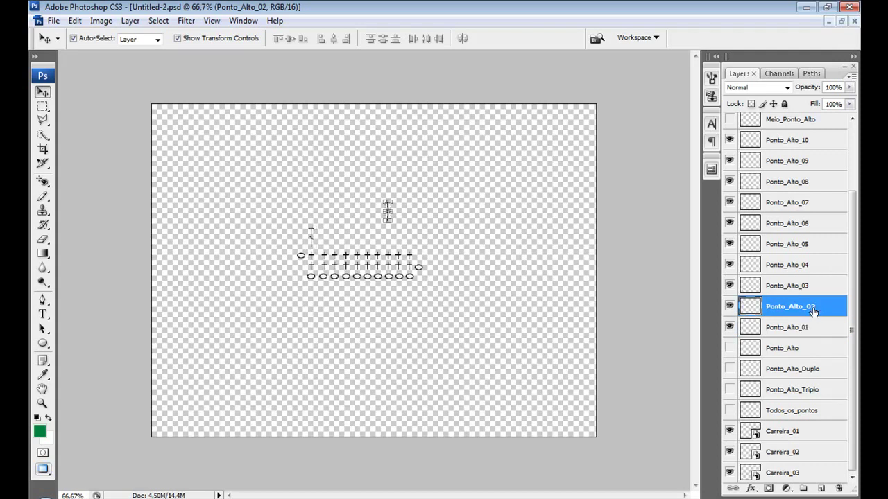
{"action": "key", "text": "shift+Left"}
{"action": "key", "text": "shift+Left"}
{"action": "key", "text": "shift+Left"}
{"action": "key", "text": "shift+Left"}
{"action": "key", "text": "shift+Left"}
{"action": "key", "text": "shift+Left"}
{"action": "key", "text": "shift+Left"}
{"action": "key", "text": "shift+Left"}
{"action": "key", "text": "shift+Right"}
{"action": "key", "text": "shift+Down"}
{"action": "key", "text": "shift+Down"}
{"action": "key", "text": "shift+Down"}
{"action": "key", "text": "shift+Down"}
{"action": "key", "text": "shift+Down"}
{"action": "key", "text": "shift+Left"}
{"action": "key", "text": "shift+Left"}
{"action": "key", "text": "shift+Left"}
{"action": "key", "text": "shift+Left"}
{"action": "key", "text": "shift+Left"}
{"action": "key", "text": "shift+Left"}
Check the Ponto_Alto_02 stitch's placement by selecting and deselecting it on the canvas
{"action": "left_click", "coordinate": [802, 290]}
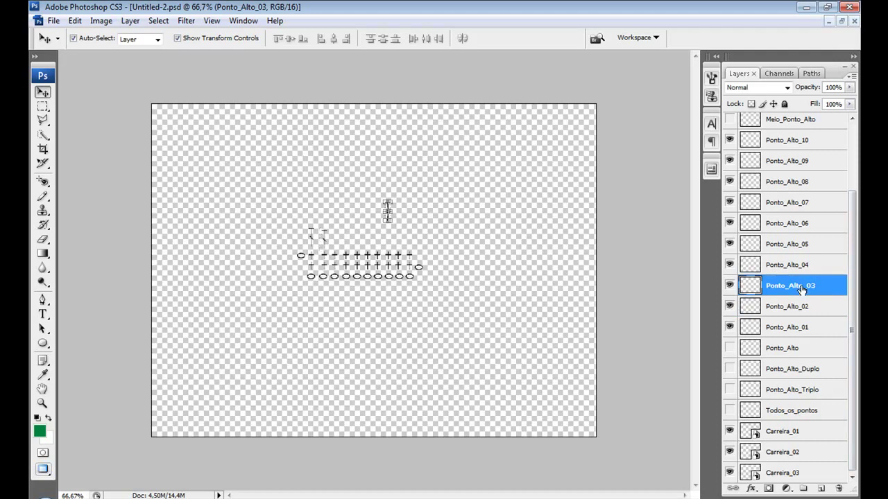
{"action": "left_click", "coordinate": [325, 241]}
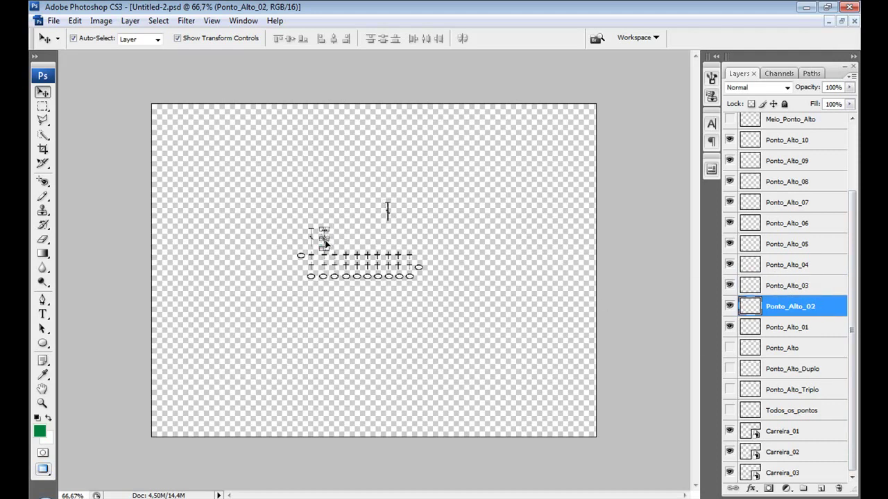
{"action": "left_click", "coordinate": [375, 236]}
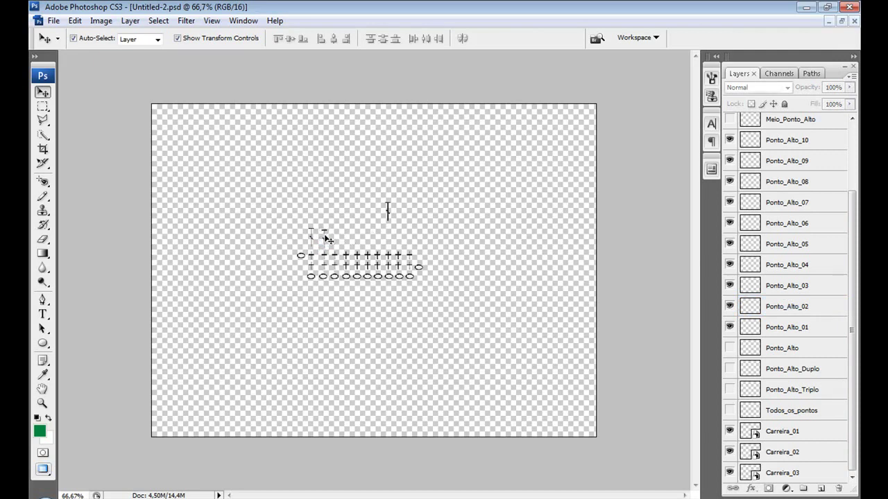
{"action": "left_click", "coordinate": [326, 240]}
{"action": "left_click", "coordinate": [354, 233]}
{"action": "left_click", "coordinate": [326, 239]}
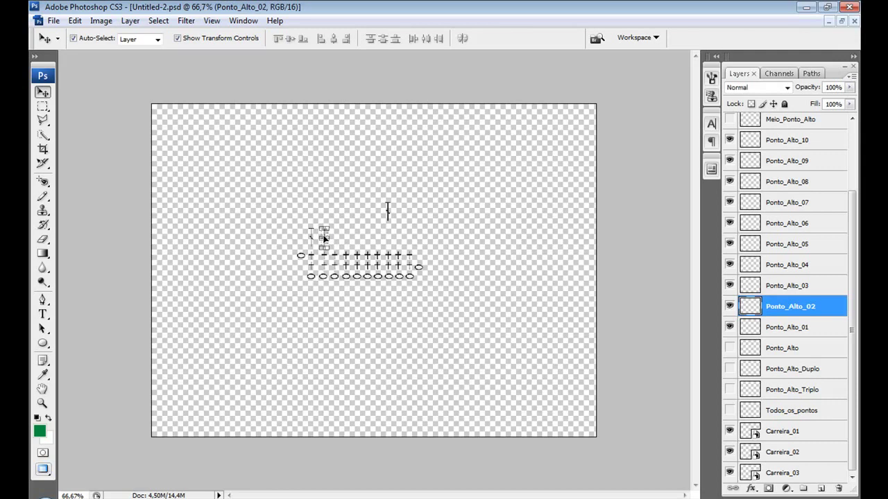
{"action": "left_click", "coordinate": [368, 236]}
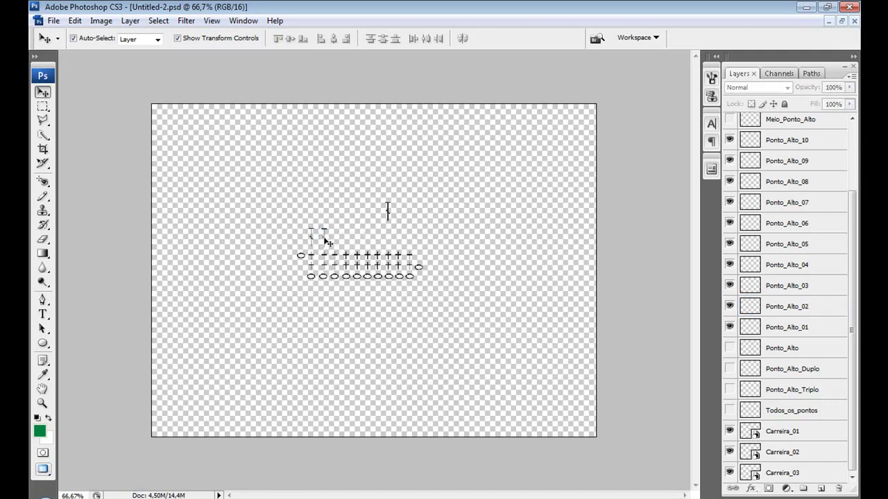
Nudge Ponto_Alto_03 down and left into the new row beside the first two stitches
{"action": "left_click", "coordinate": [813, 290]}
{"action": "key", "text": "Down"}
{"action": "key", "text": "Down"}
{"action": "key", "text": "Down"}
{"action": "key", "text": "Down"}
{"action": "key", "text": "Down"}
{"action": "key", "text": "Down"}
{"action": "key", "text": "Down"}
{"action": "key", "text": "Down"}
{"action": "key", "text": "Down"}
{"action": "key", "text": "Down"}
{"action": "key", "text": "Down"}
{"action": "key", "text": "Down"}
{"action": "key", "text": "Left"}
{"action": "key", "text": "Left"}
{"action": "key", "text": "Left"}
{"action": "key", "text": "Left"}
{"action": "key", "text": "Left"}
{"action": "key", "text": "Left"}
{"action": "key", "text": "Left"}
{"action": "key", "text": "Left"}
{"action": "key", "text": "Left"}
{"action": "key", "text": "Left"}
{"action": "key", "text": "Left"}
{"action": "key", "text": "Left"}
{"action": "key", "text": "Left"}
{"action": "key", "text": "Left"}
{"action": "key", "text": "Left"}
{"action": "key", "text": "Left"}
{"action": "key", "text": "Left"}
{"action": "key", "text": "Left"}
{"action": "key", "text": "Left"}
{"action": "key", "text": "Left"}
{"action": "key", "text": "Left"}
{"action": "key", "text": "Left"}
{"action": "key", "text": "Left"}
{"action": "key", "text": "Left"}
{"action": "key", "text": "Left"}
{"action": "key", "text": "Left"}
{"action": "key", "text": "Left"}
{"action": "key", "text": "Left"}
{"action": "key", "text": "Left"}
{"action": "key", "text": "Left"}
{"action": "key", "text": "Left"}
{"action": "key", "text": "Left"}
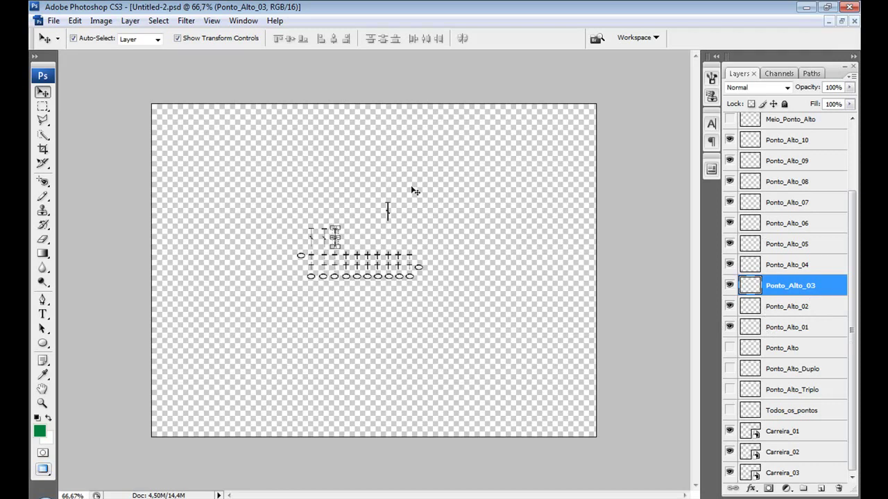
{"action": "left_click", "coordinate": [368, 245]}
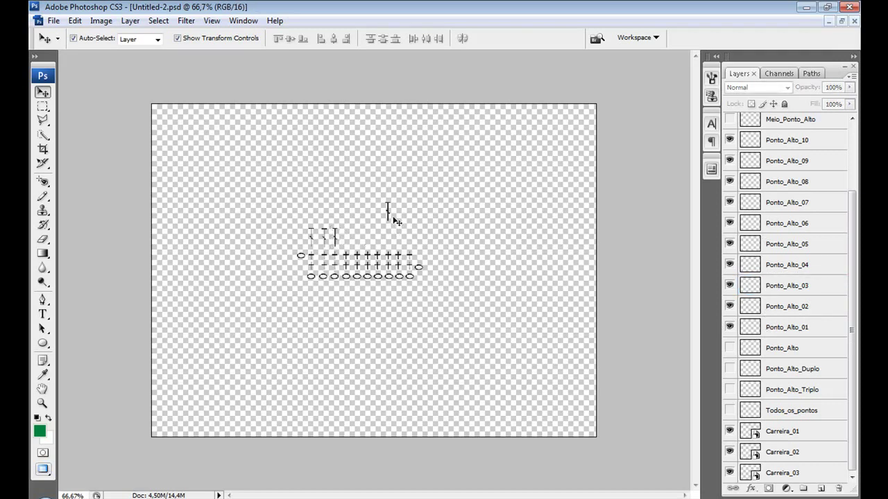
Move Ponto_Alto_04 down and left so it lines up next in the row
{"action": "left_click", "coordinate": [808, 265]}
{"action": "key", "text": "shift+Down"}
{"action": "key", "text": "shift+Down"}
{"action": "key", "text": "shift+Down"}
{"action": "key", "text": "shift+Down"}
{"action": "key", "text": "shift+Left"}
{"action": "key", "text": "shift+Left"}
{"action": "key", "text": "shift+Left"}
{"action": "key", "text": "shift+Left"}
{"action": "key", "text": "shift+Left"}
{"action": "key", "text": "shift+Left"}
{"action": "key", "text": "shift+Left"}
{"action": "key", "text": "shift+Left"}
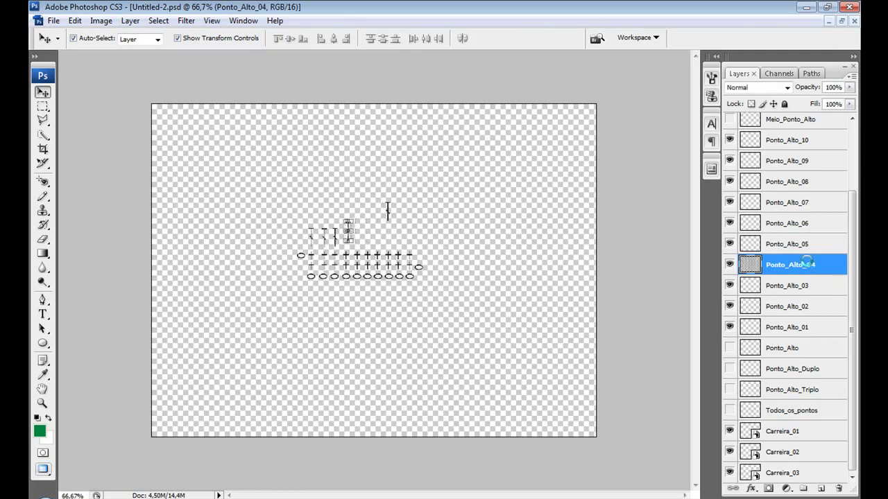
{"action": "key", "text": "shift+Left"}
{"action": "key", "text": "shift+Left"}
{"action": "key", "text": "Down"}
{"action": "key", "text": "Down"}
{"action": "key", "text": "Down"}
{"action": "key", "text": "Down"}
{"action": "key", "text": "Down"}
{"action": "key", "text": "Down"}
{"action": "key", "text": "Down"}
{"action": "key", "text": "Down"}
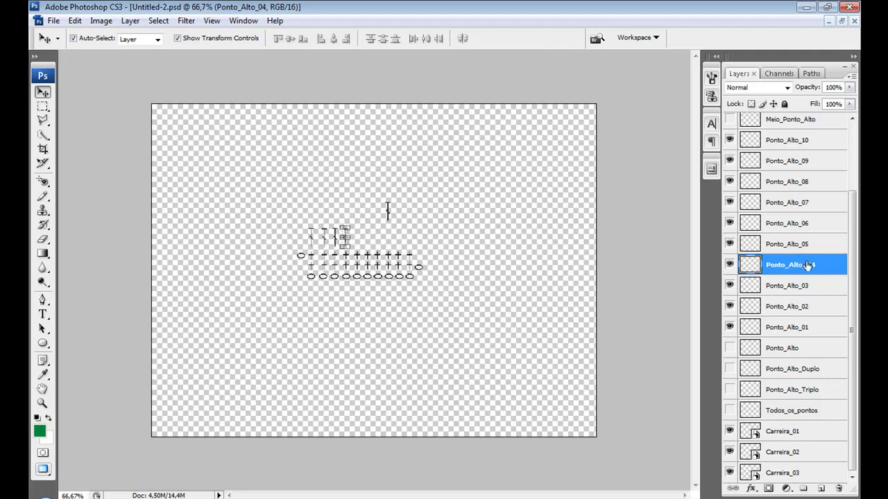
Nudge Ponto_Alto_05 and Ponto_Alto_06 down and left into the new row beside Ponto_Alto_04
{"action": "left_click", "coordinate": [516, 254]}
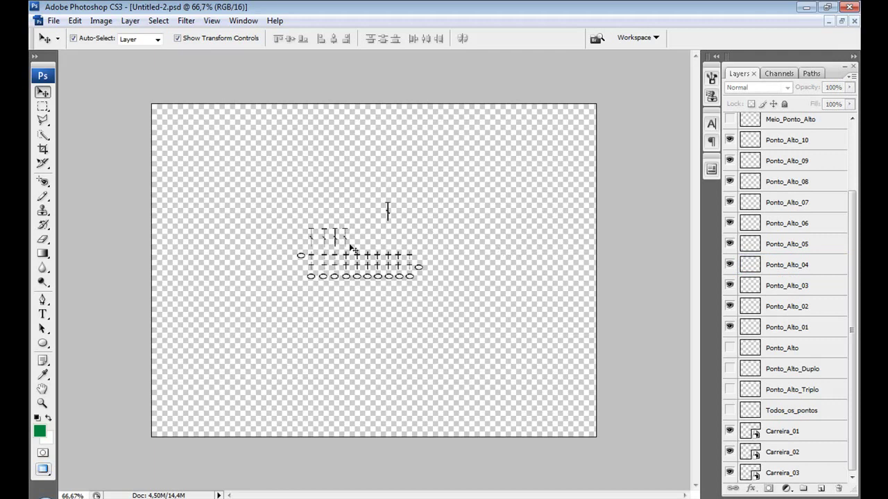
{"action": "left_click", "coordinate": [798, 248]}
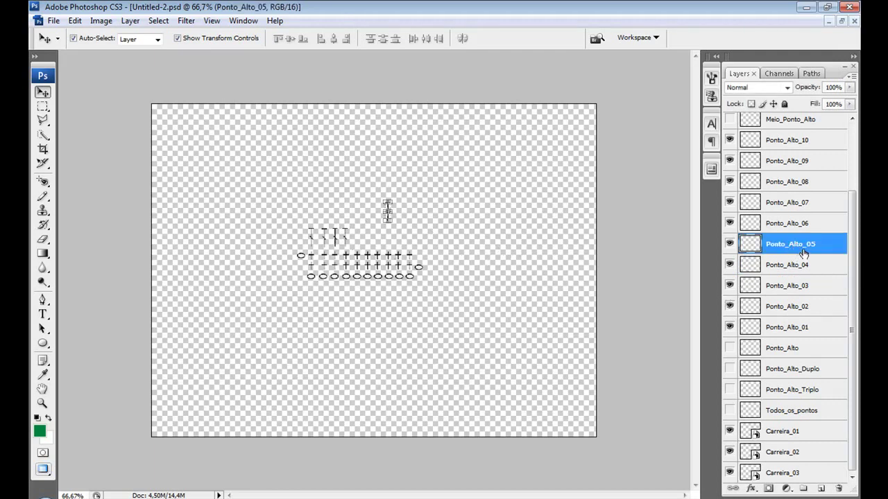
{"action": "key", "text": "shift+Down"}
{"action": "key", "text": "shift+Down"}
{"action": "key", "text": "shift+Down"}
{"action": "key", "text": "shift+Down"}
{"action": "key", "text": "shift+Down"}
{"action": "key", "text": "shift+Left"}
{"action": "key", "text": "Left"}
{"action": "key", "text": "Left"}
{"action": "key", "text": "Left"}
{"action": "key", "text": "Left"}
{"action": "key", "text": "shift+Left"}
{"action": "key", "text": "shift+Left"}
{"action": "key", "text": "shift+Left"}
{"action": "key", "text": "shift+Left"}
{"action": "key", "text": "Left"}
{"action": "key", "text": "Left"}
{"action": "key", "text": "Left"}
{"action": "key", "text": "Left"}
{"action": "key", "text": "Left"}
{"action": "key", "text": "Left"}
{"action": "key", "text": "Left"}
{"action": "left_click", "coordinate": [450, 204]}
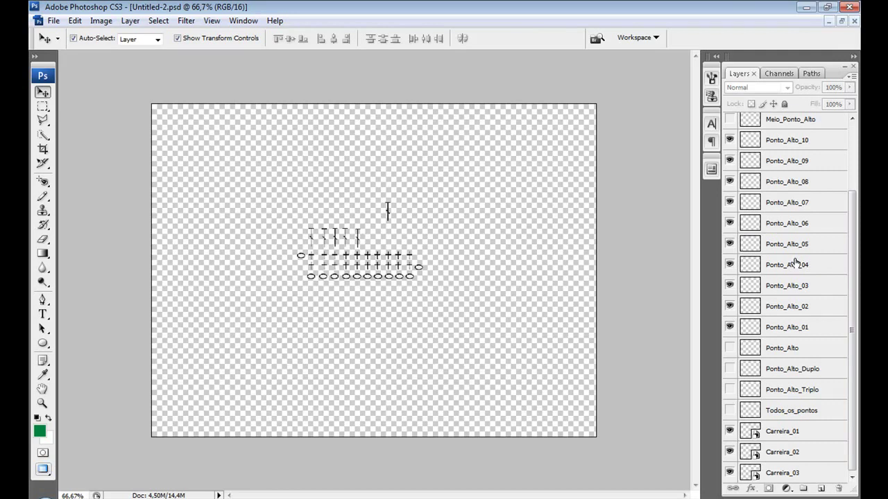
{"action": "left_click", "coordinate": [803, 225]}
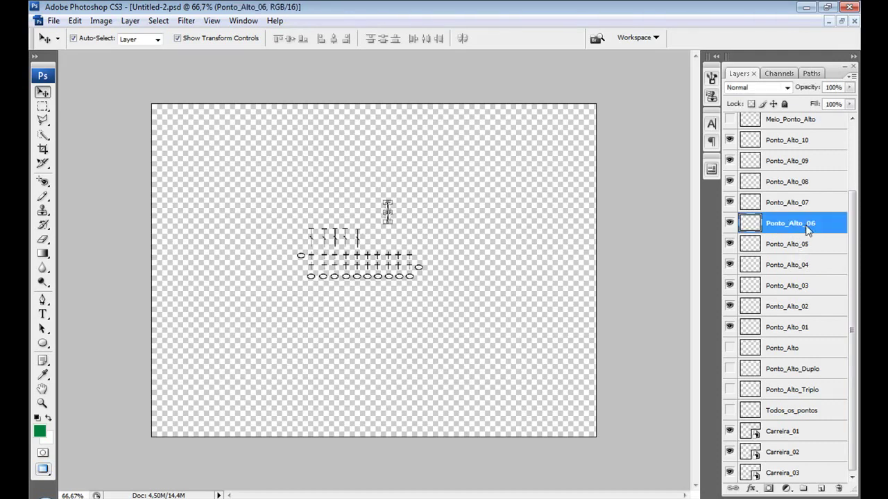
{"action": "key", "text": "shift+Down"}
{"action": "key", "text": "shift+Down"}
{"action": "key", "text": "shift+Down"}
{"action": "key", "text": "shift+Down"}
{"action": "key", "text": "shift+Left"}
{"action": "key", "text": "shift+Left"}
{"action": "key", "text": "shift+Left"}
{"action": "key", "text": "shift+Left"}
{"action": "key", "text": "Down"}
{"action": "key", "text": "Down"}
{"action": "key", "text": "Down"}
{"action": "key", "text": "Down"}
{"action": "key", "text": "Down"}
{"action": "left_click", "coordinate": [493, 237]}
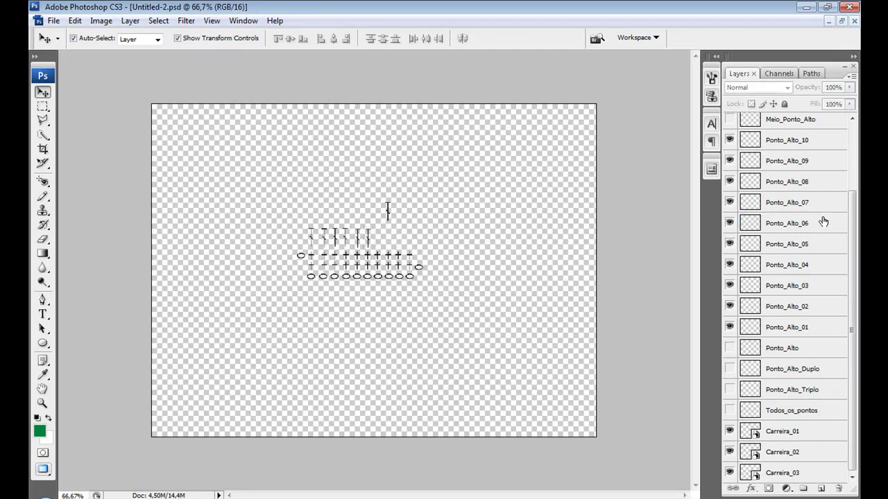
Nudge Ponto_Alto_07 and Ponto_Alto_08 down into the new row and check their placement
{"action": "left_click", "coordinate": [825, 207]}
{"action": "key", "text": "shift+Down"}
{"action": "key", "text": "shift+Down"}
{"action": "key", "text": "shift+Down"}
{"action": "key", "text": "shift+Down"}
{"action": "key", "text": "shift+Down"}
{"action": "key", "text": "shift+Left"}
{"action": "key", "text": "shift+Left"}
{"action": "key", "text": "shift+Left"}
{"action": "left_click", "coordinate": [514, 236]}
{"action": "left_click", "coordinate": [380, 237]}
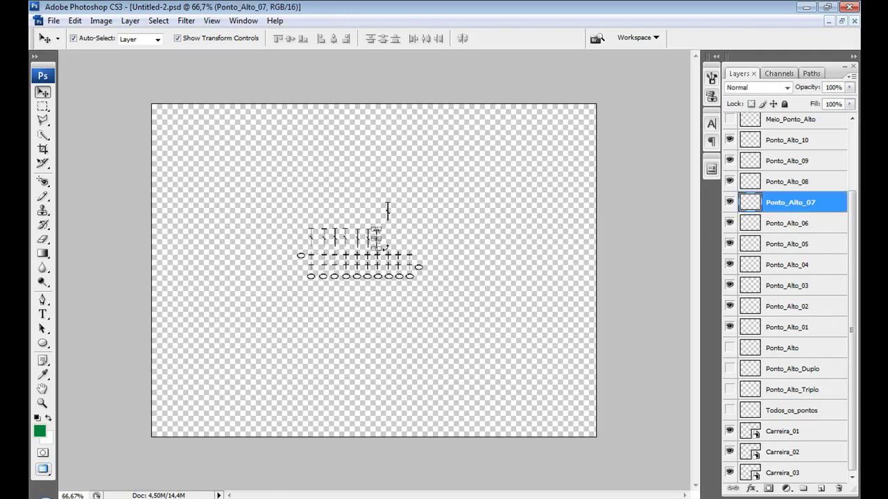
{"action": "left_click", "coordinate": [464, 240]}
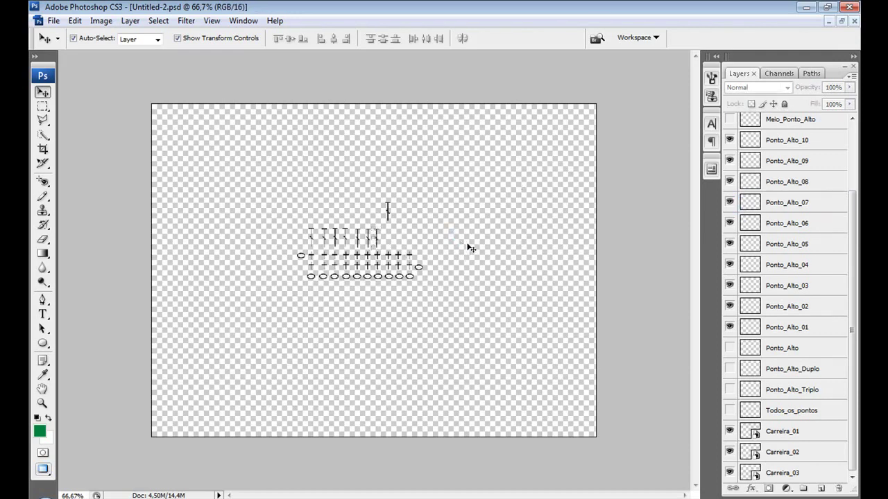
{"action": "left_click", "coordinate": [816, 185]}
{"action": "key", "text": "shift+Down"}
{"action": "key", "text": "shift+Down"}
{"action": "key", "text": "shift+Down"}
{"action": "key", "text": "shift+Down"}
{"action": "key", "text": "shift+Down"}
{"action": "key", "text": "shift+Down"}
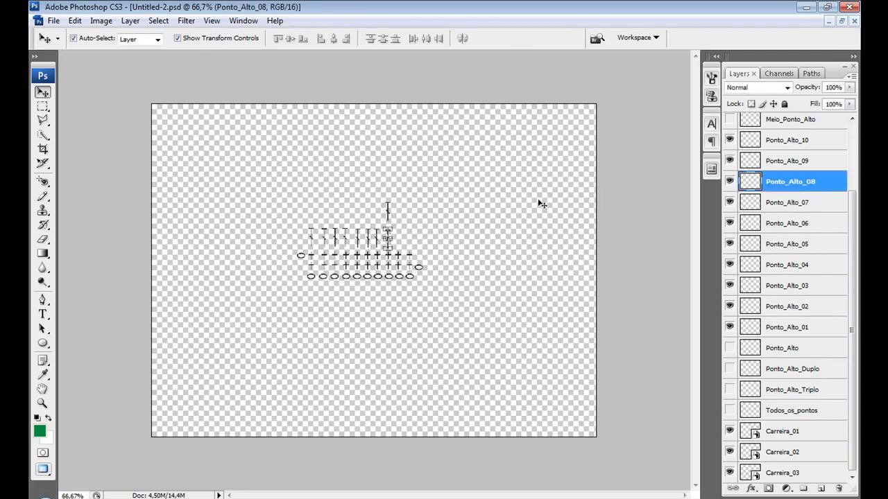
{"action": "left_click", "coordinate": [519, 208]}
{"action": "left_click", "coordinate": [388, 241]}
{"action": "left_click", "coordinate": [475, 230]}
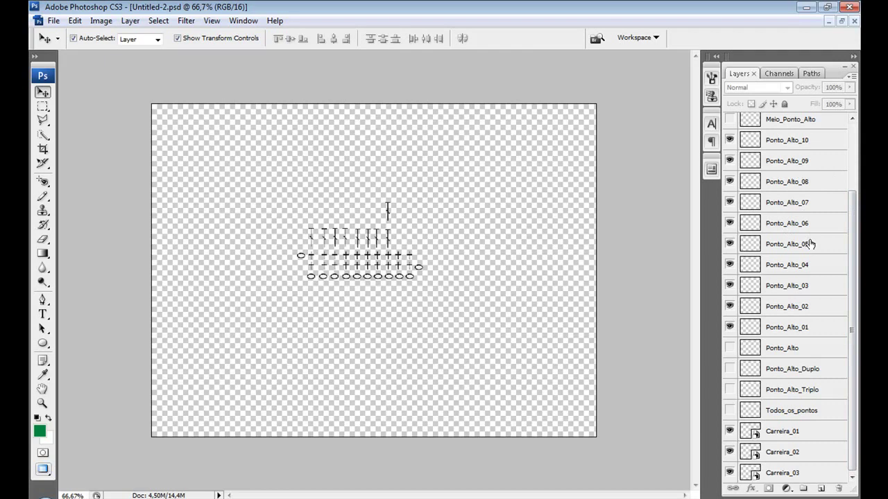
Nudge Ponto_Alto_09 and Ponto_Alto_10 into line at the row's end, completing the ten stitches
{"action": "left_click", "coordinate": [811, 165]}
{"action": "key", "text": "shift+Down"}
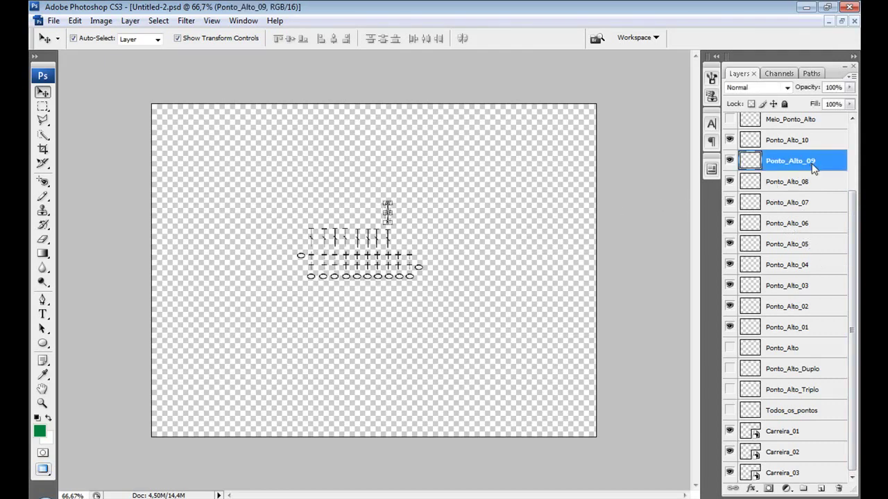
{"action": "key", "text": "shift+Down"}
{"action": "key", "text": "shift+Down"}
{"action": "key", "text": "shift+Down"}
{"action": "key", "text": "Right"}
{"action": "key", "text": "Right"}
{"action": "key", "text": "Right"}
{"action": "key", "text": "Right"}
{"action": "key", "text": "Right"}
{"action": "key", "text": "Right"}
{"action": "key", "text": "Right"}
{"action": "key", "text": "Right"}
{"action": "key", "text": "Right"}
{"action": "key", "text": "Right"}
{"action": "key", "text": "Right"}
{"action": "key", "text": "Right"}
{"action": "key", "text": "Down"}
{"action": "key", "text": "Down"}
{"action": "key", "text": "Down"}
{"action": "key", "text": "Down"}
{"action": "key", "text": "Down"}
{"action": "key", "text": "Down"}
{"action": "key", "text": "Down"}
{"action": "key", "text": "Down"}
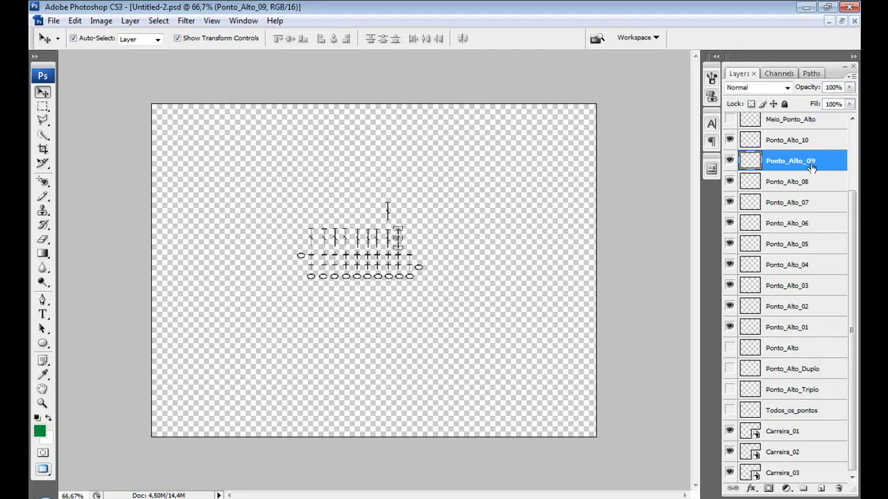
{"action": "left_click", "coordinate": [506, 210]}
{"action": "left_click", "coordinate": [400, 240]}
{"action": "left_click", "coordinate": [808, 141]}
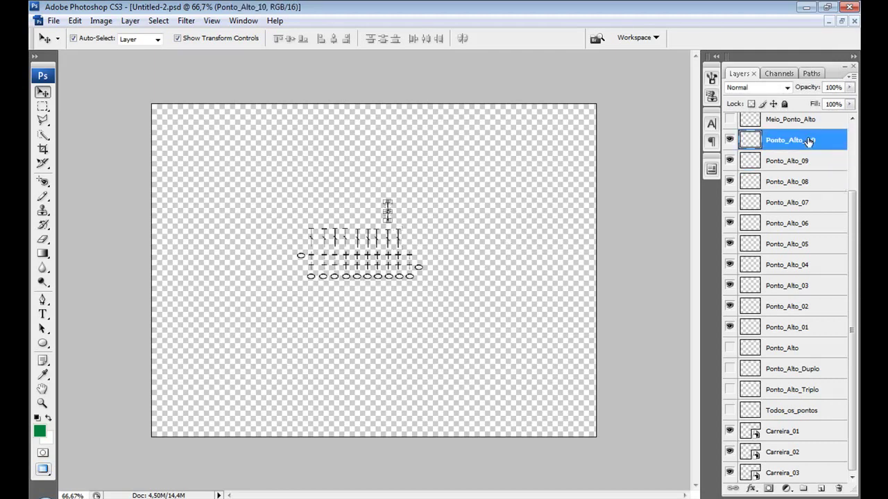
{"action": "key", "text": "shift+Right"}
{"action": "key", "text": "shift+Right"}
{"action": "key", "text": "shift+Right"}
{"action": "key", "text": "shift+Right"}
{"action": "key", "text": "shift+Right"}
{"action": "key", "text": "shift+Down"}
{"action": "key", "text": "shift+Down"}
{"action": "key", "text": "shift+Down"}
{"action": "key", "text": "shift+Down"}
{"action": "key", "text": "shift+Down"}
{"action": "key", "text": "shift+Down"}
{"action": "key", "text": "Left"}
{"action": "key", "text": "Left"}
{"action": "key", "text": "Left"}
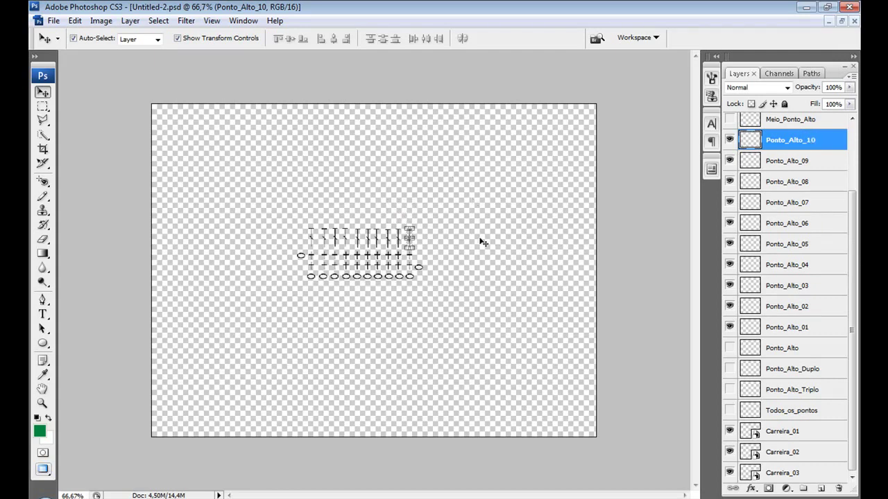
{"action": "left_click", "coordinate": [481, 258]}
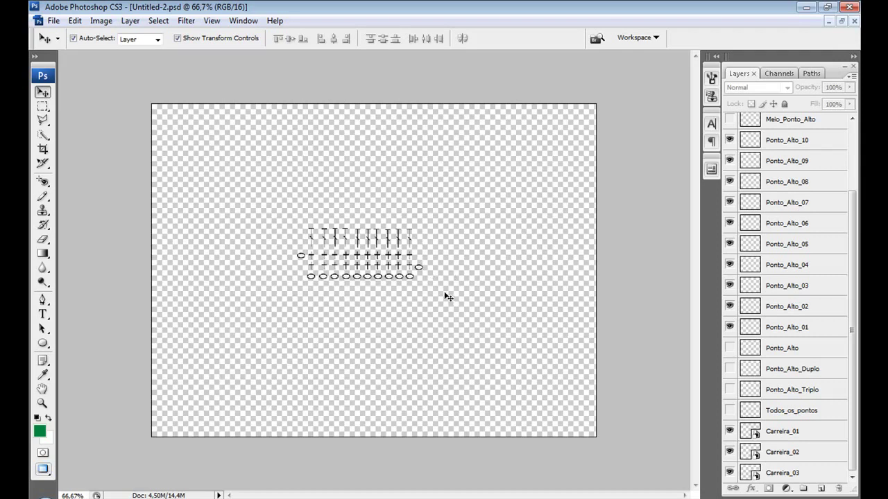
Select Ponto_Alto_01 through Ponto_Alto_10 and convert them into a single smart object
{"action": "left_click", "coordinate": [803, 331]}
{"action": "left_click", "coordinate": [807, 306], "text": "shift"}
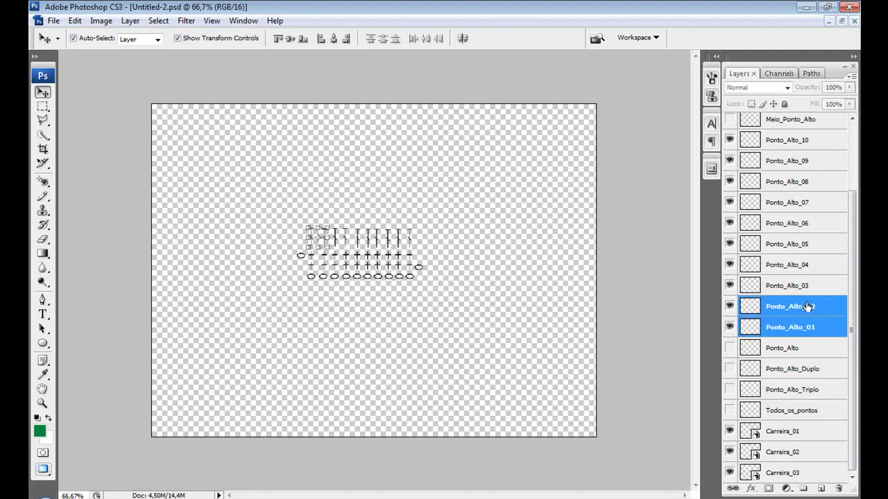
{"action": "left_click", "coordinate": [806, 285], "text": "shift"}
{"action": "left_click", "coordinate": [808, 267], "text": "shift"}
{"action": "left_click", "coordinate": [805, 243], "text": "shift"}
{"action": "left_click", "coordinate": [802, 223], "text": "shift"}
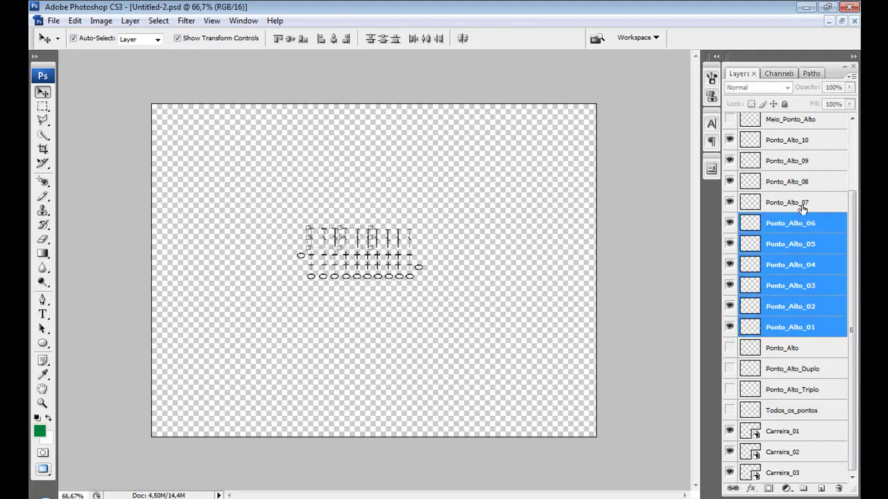
{"action": "left_click", "coordinate": [802, 203], "text": "shift"}
{"action": "left_click", "coordinate": [802, 181], "text": "shift"}
{"action": "left_click", "coordinate": [796, 162], "text": "shift"}
{"action": "left_click", "coordinate": [796, 142], "text": "shift"}
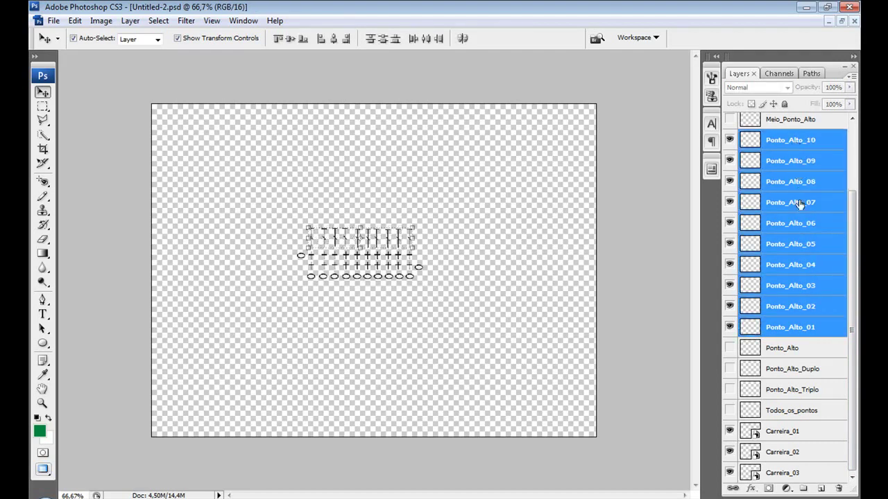
{"action": "right_click", "coordinate": [799, 247]}
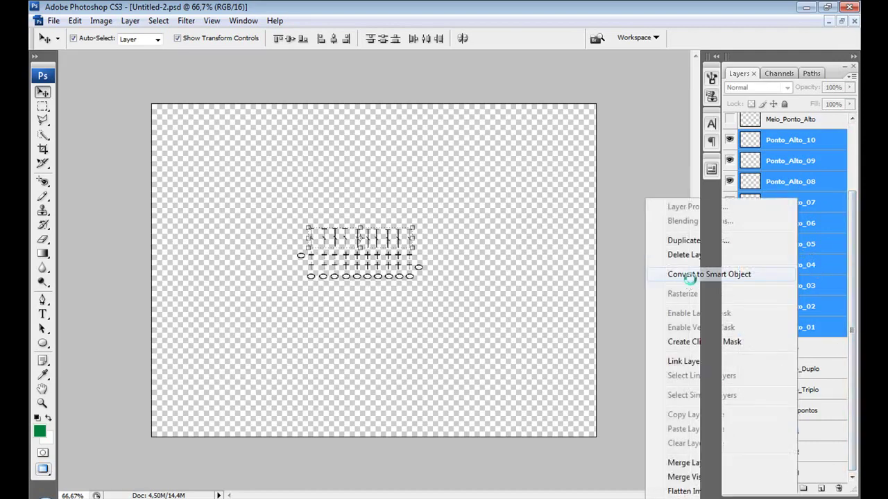
{"action": "left_click", "coordinate": [687, 276]}
Rename the smart object Carreira_04 and move it to the bottom of the layer stack
{"action": "double_click", "coordinate": [801, 231]}
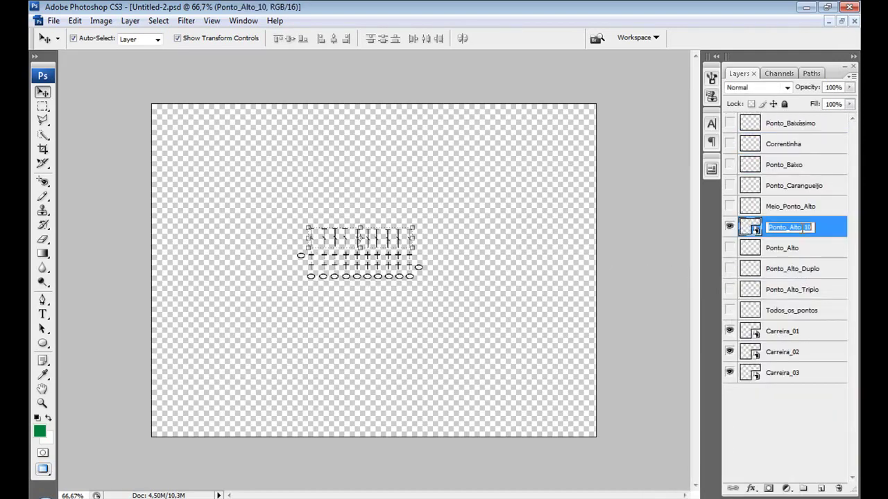
{"action": "type", "text": "Carreira_"}
{"action": "type", "text": "04"}
{"action": "key", "text": "Return"}
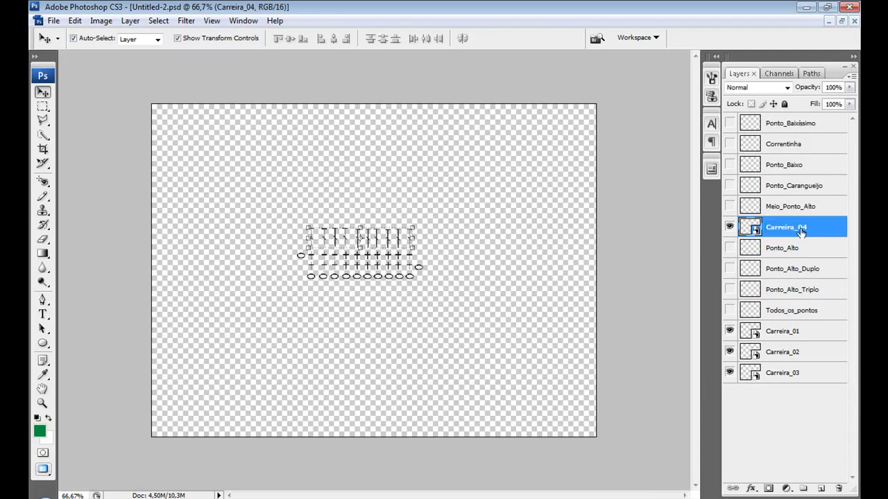
{"action": "left_click_drag", "start_coordinate": [801, 232], "coordinate": [816, 357]}
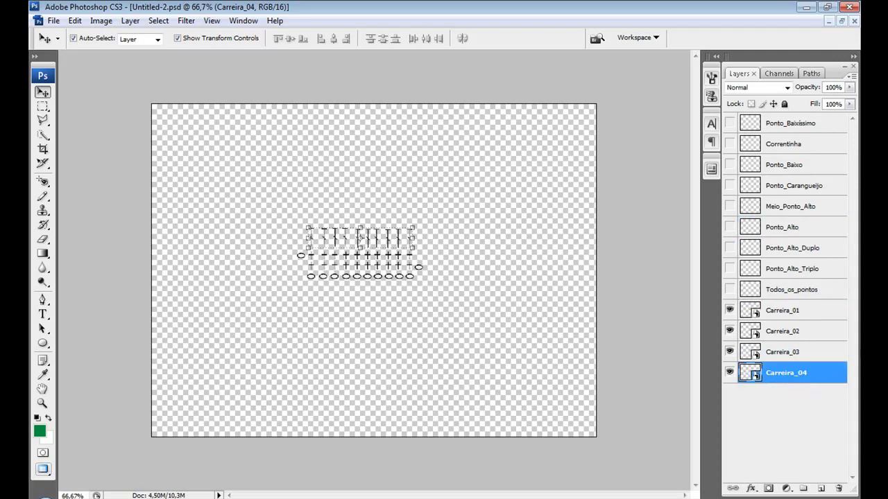
{"action": "left_click", "coordinate": [508, 323]}
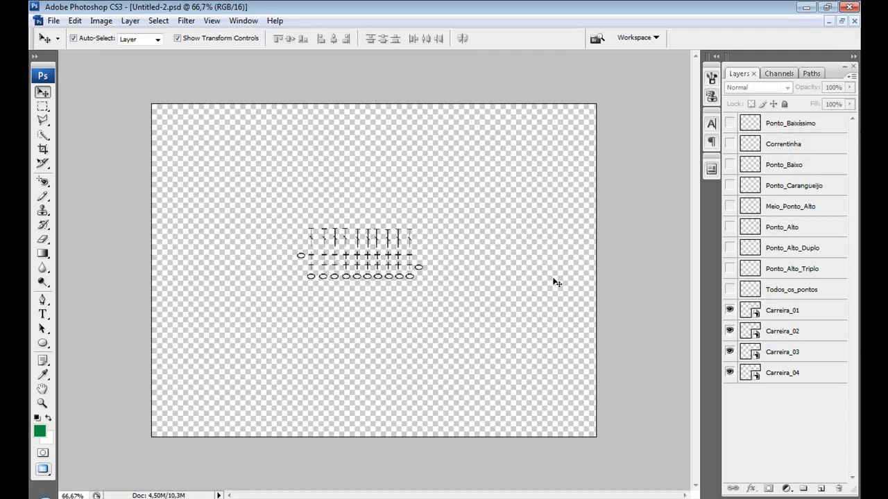
Copy three chain circles from Carreira_01 with the Rectangular Marquee and paste them as Layer 1
{"action": "left_click", "coordinate": [43, 107]}
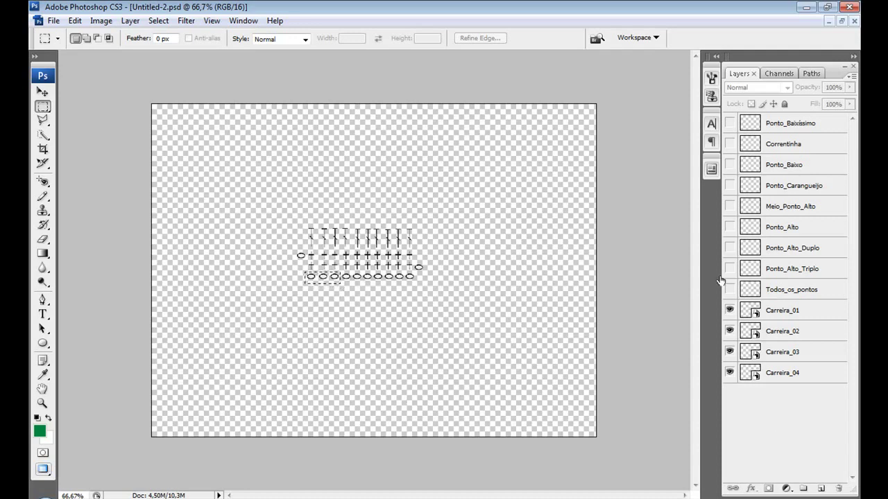
{"action": "left_click", "coordinate": [798, 314]}
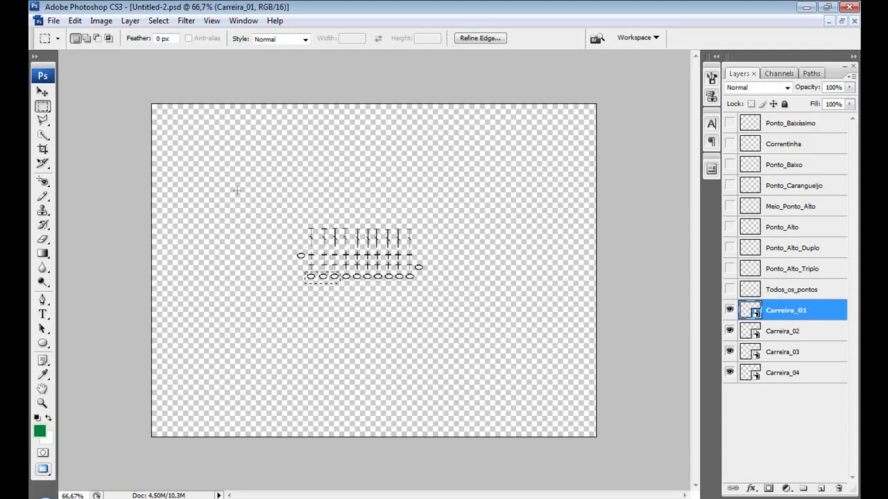
{"action": "left_click", "coordinate": [75, 20]}
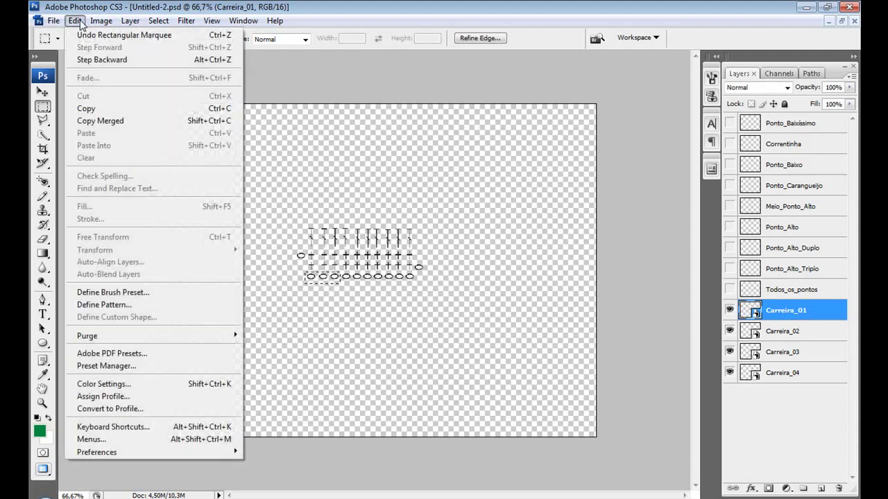
{"action": "left_click", "coordinate": [89, 111]}
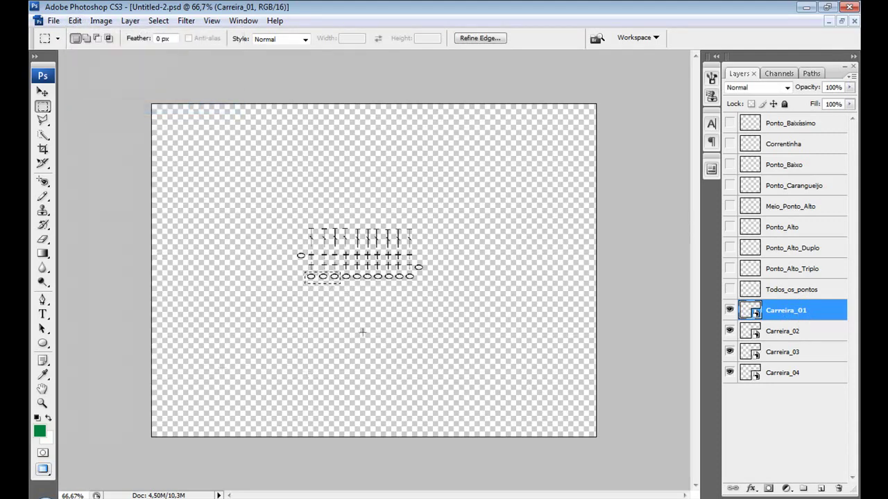
{"action": "left_click", "coordinate": [75, 21]}
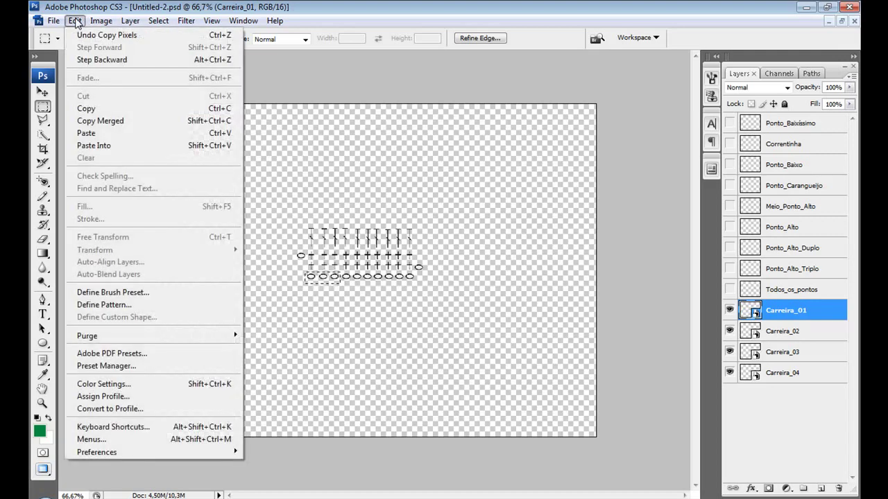
{"action": "left_click", "coordinate": [89, 134]}
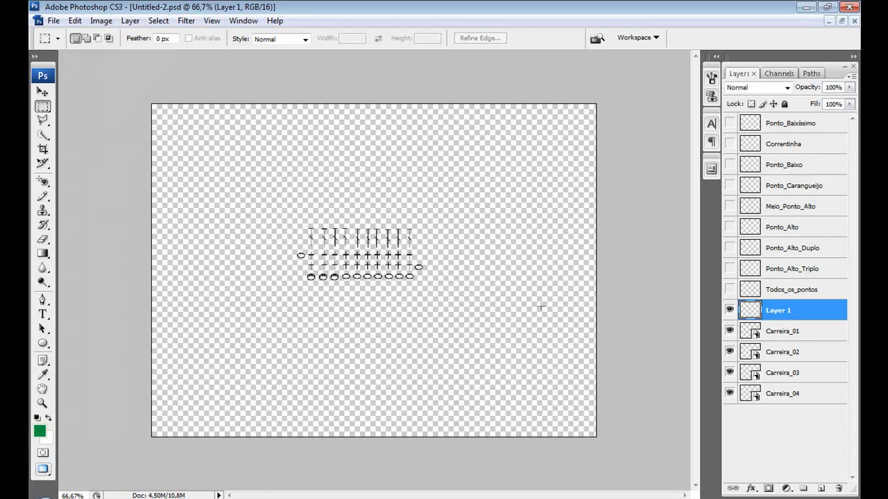
{"action": "left_click", "coordinate": [43, 92]}
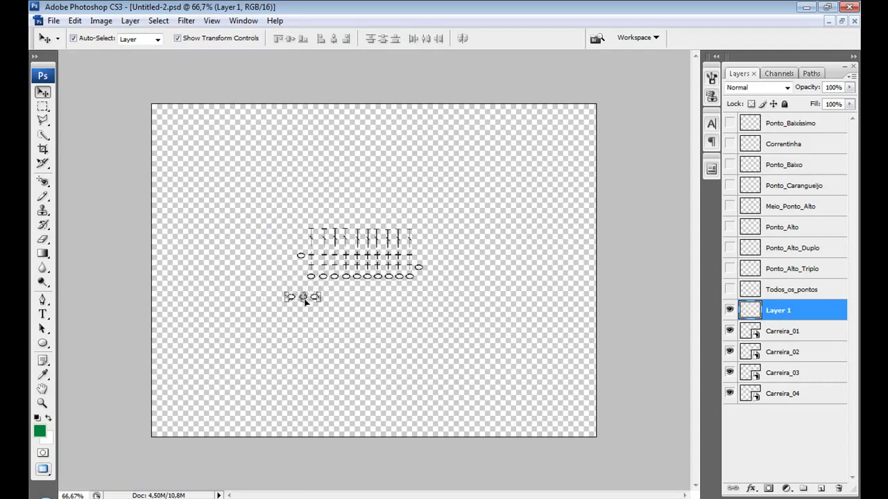
Move the pasted circles right, rotate them into a vertical column, and nudge it toward the chart
{"action": "mouse_move", "coordinate": [304, 300]}
{"action": "left_mouse_down"}
{"action": "mouse_move", "coordinate": [361, 295]}
{"action": "mouse_move", "coordinate": [471, 237]}
{"action": "left_mouse_up"}
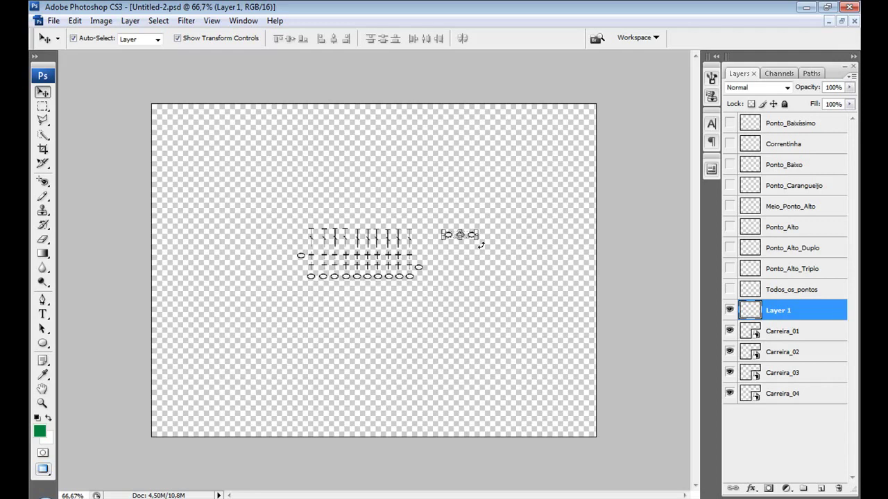
{"action": "key", "text": "ctrl+t"}
{"action": "mouse_move", "coordinate": [481, 245]}
{"action": "left_mouse_down"}
{"action": "mouse_move", "coordinate": [479, 234]}
{"action": "mouse_move", "coordinate": [492, 232]}
{"action": "mouse_move", "coordinate": [452, 256]}
{"action": "left_mouse_up"}
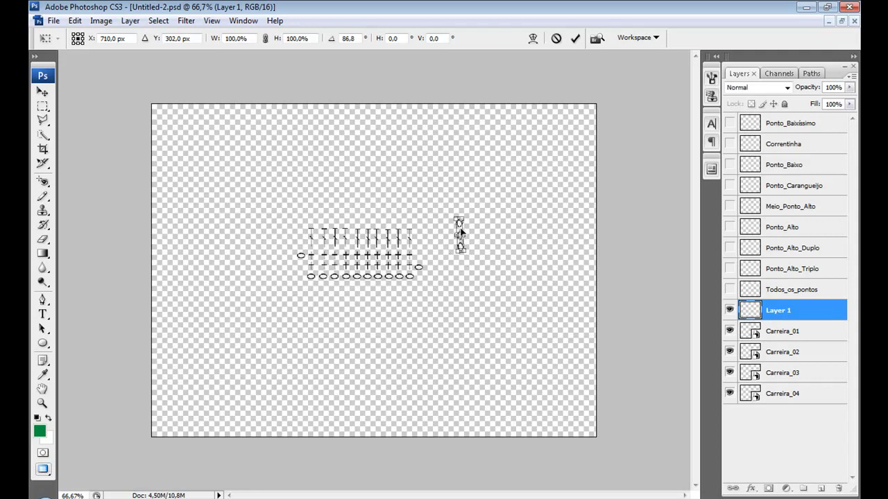
{"action": "key", "text": "Return"}
{"action": "key", "text": "shift+Down"}
{"action": "key", "text": "shift+Down"}
{"action": "key", "text": "shift+Down"}
{"action": "key", "text": "shift+Left"}
{"action": "key", "text": "shift+Left"}
{"action": "key", "text": "shift+Left"}
{"action": "key", "text": "shift+Left"}
{"action": "key", "text": "shift+Left"}
{"action": "key", "text": "shift+Left"}
{"action": "key", "text": "shift+Left"}
{"action": "key", "text": "shift+Left"}
{"action": "key", "text": "Left"}
{"action": "key", "text": "Left"}
{"action": "key", "text": "Left"}
{"action": "key", "text": "Left"}
{"action": "key", "text": "Left"}
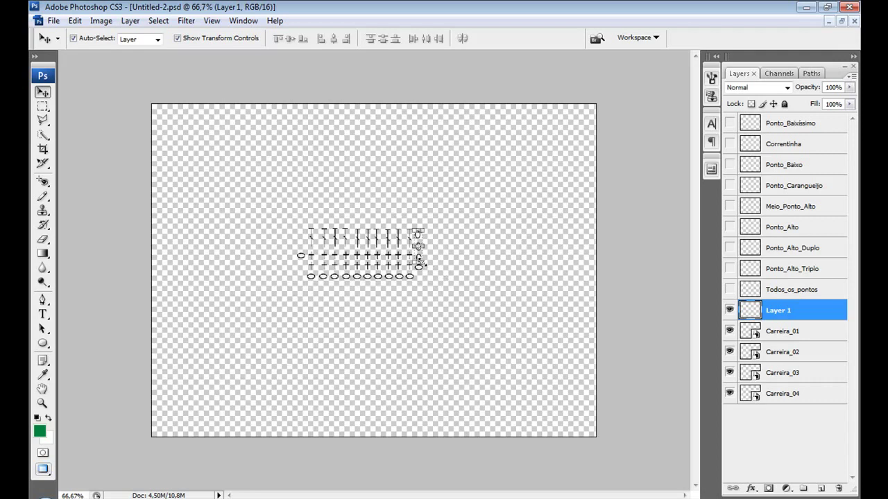
Squash the chain column to the rows' height and rotate it slightly to stand straight
{"action": "key", "text": "ctrl+t"}
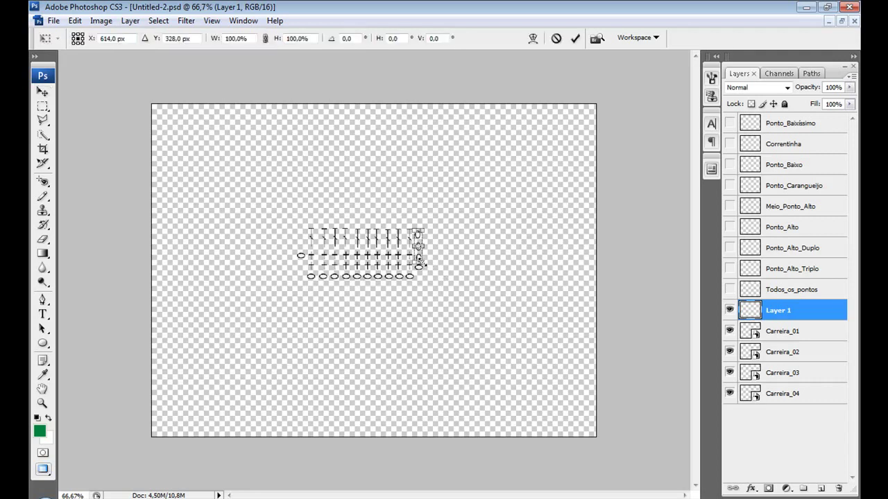
{"action": "left_click_drag", "start_coordinate": [418, 261], "coordinate": [419, 248]}
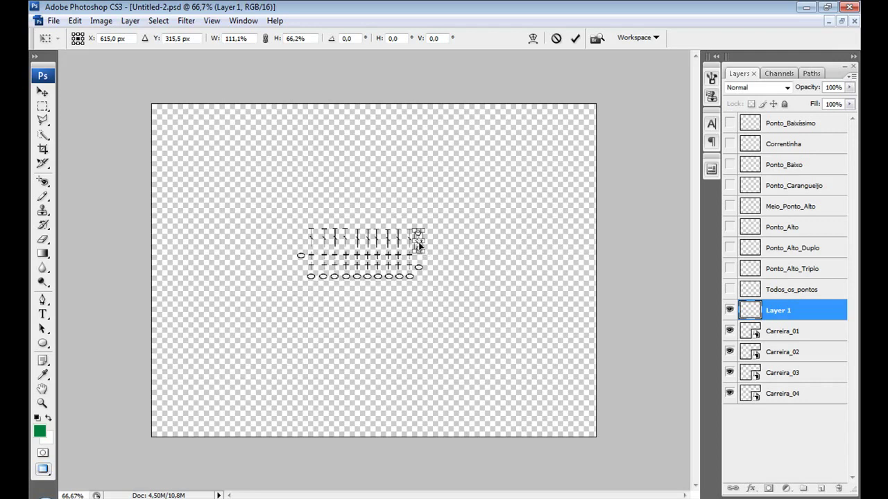
{"action": "key", "text": "Return"}
{"action": "left_click", "coordinate": [487, 249]}
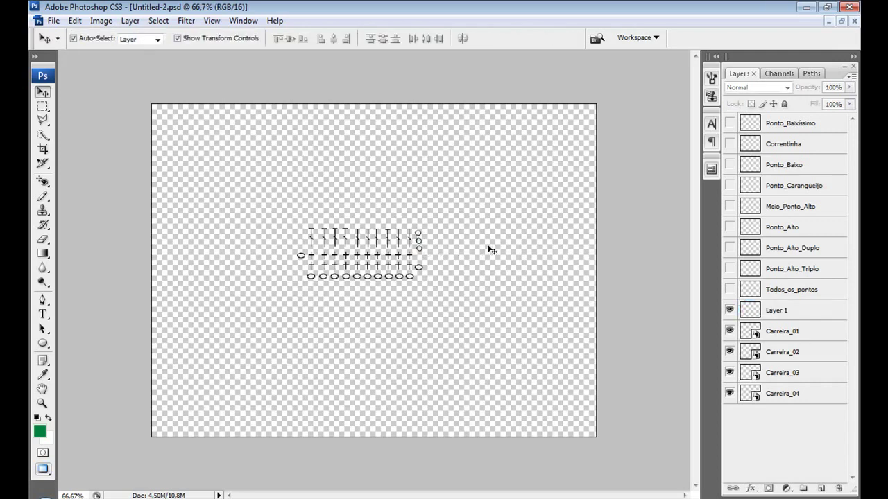
{"action": "left_click", "coordinate": [422, 244]}
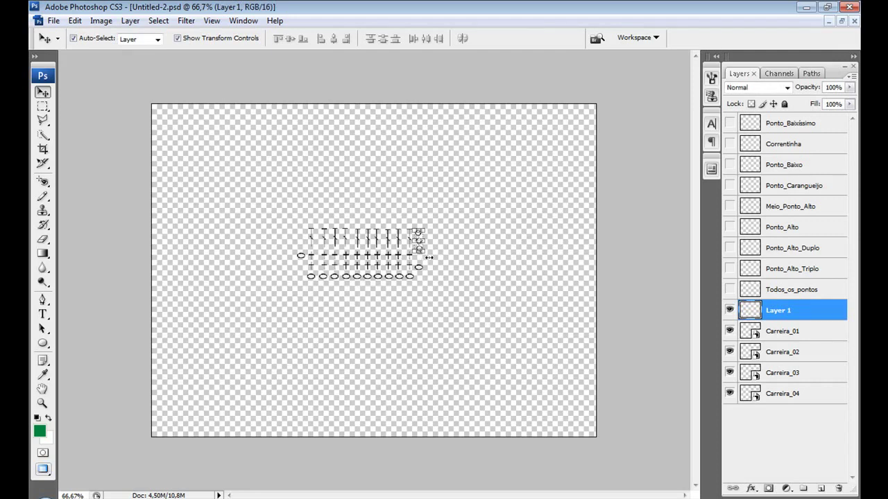
{"action": "left_click_drag", "start_coordinate": [428, 257], "coordinate": [429, 256]}
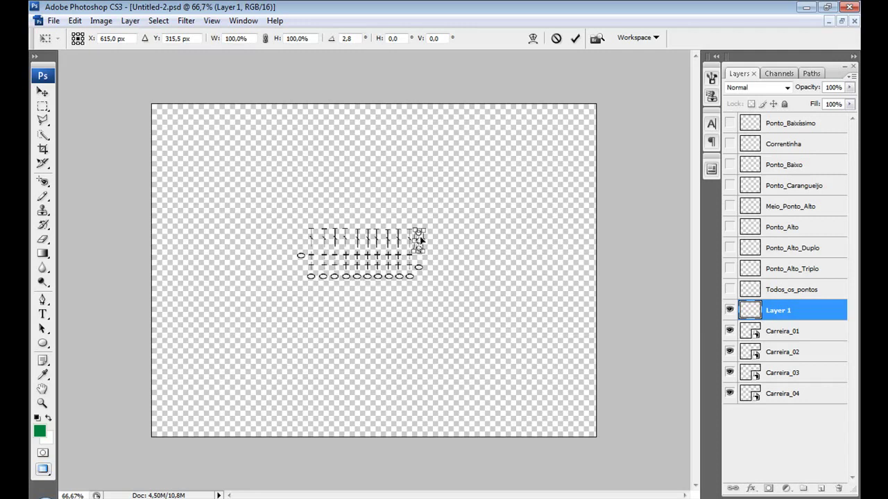
{"action": "key", "text": "Return"}
{"action": "left_click", "coordinate": [454, 253]}
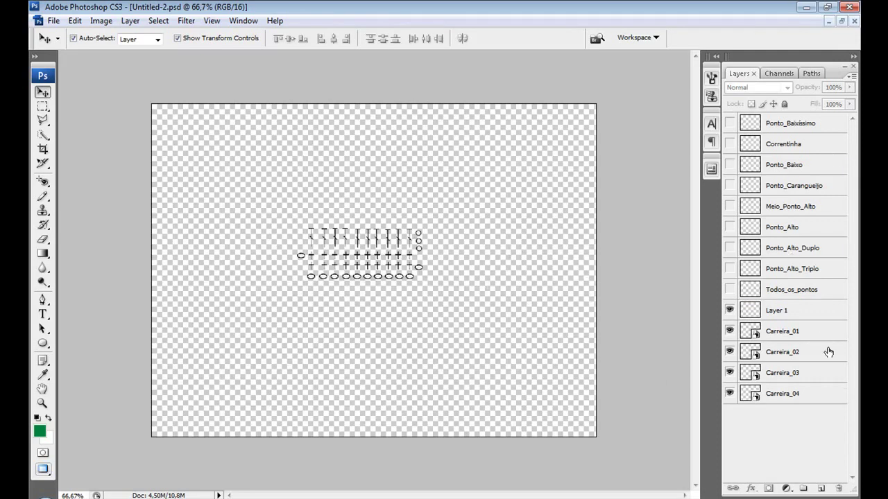
Place Layer 1 beneath Carreira_04, convert both into one smart object, and save the file
{"action": "left_click", "coordinate": [811, 317]}
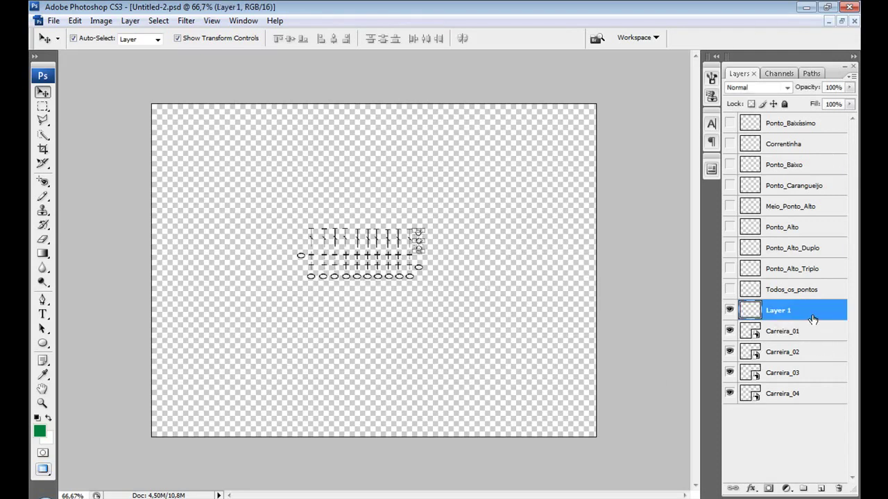
{"action": "mouse_move", "coordinate": [805, 313]}
{"action": "left_mouse_down"}
{"action": "mouse_move", "coordinate": [809, 401]}
{"action": "mouse_move", "coordinate": [809, 393]}
{"action": "left_mouse_up"}
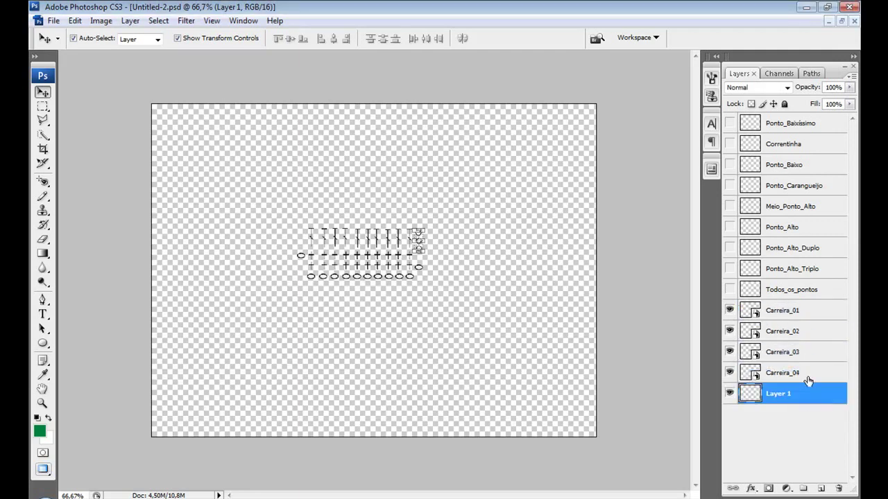
{"action": "left_click", "coordinate": [809, 373], "text": "shift"}
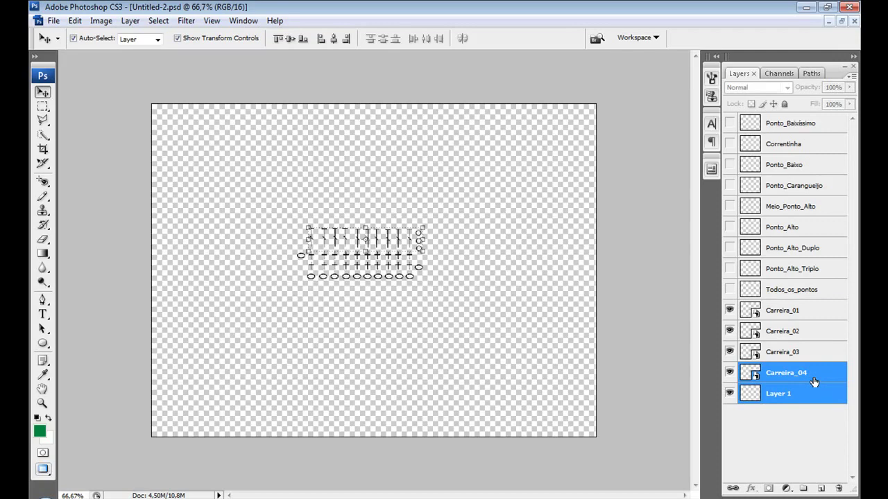
{"action": "right_click", "coordinate": [814, 381]}
{"action": "left_click", "coordinate": [780, 90]}
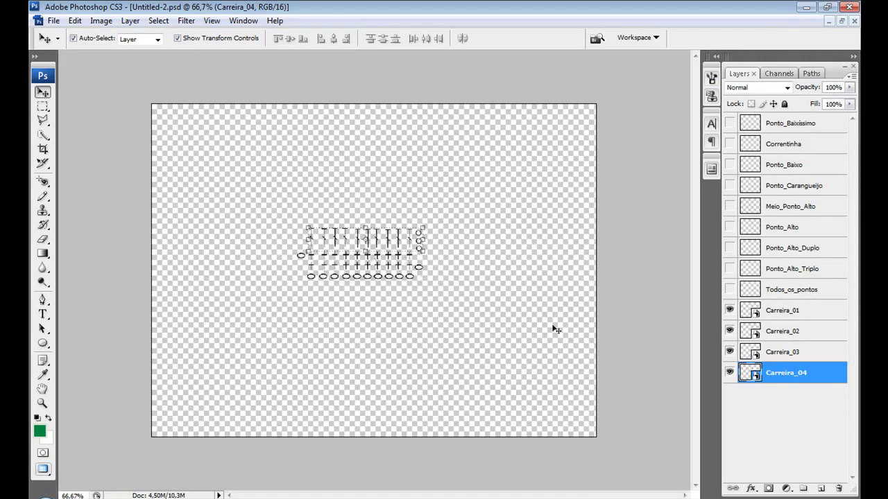
{"action": "left_click", "coordinate": [54, 23]}
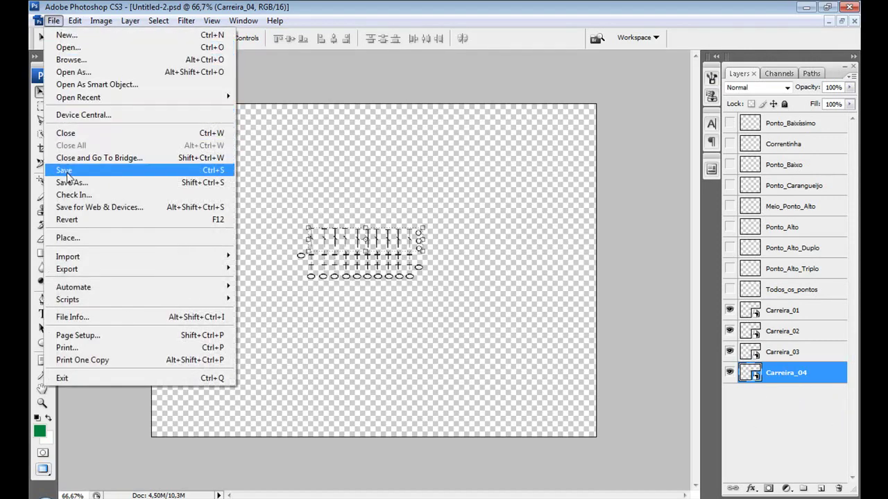
{"action": "left_click", "coordinate": [68, 176]}
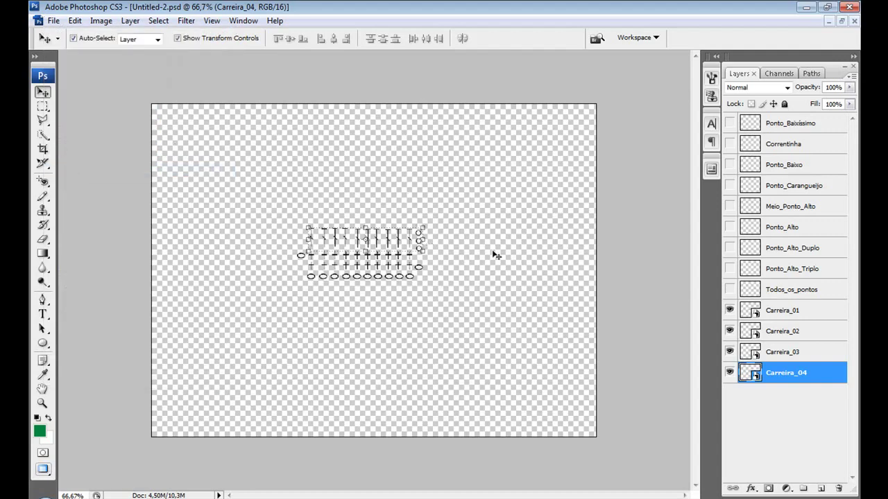